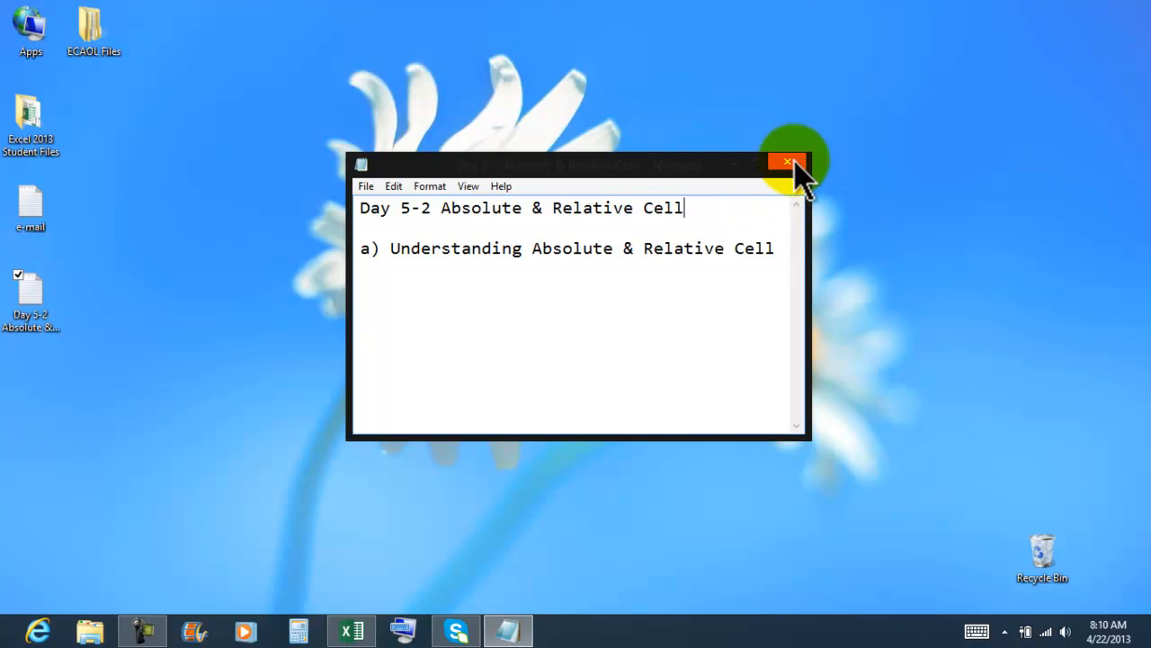
# - Minimize the Notepad lesson notes and switch to the Excel workbook "Excel Absolute and Cell References"
pyautogui.click(734, 162)
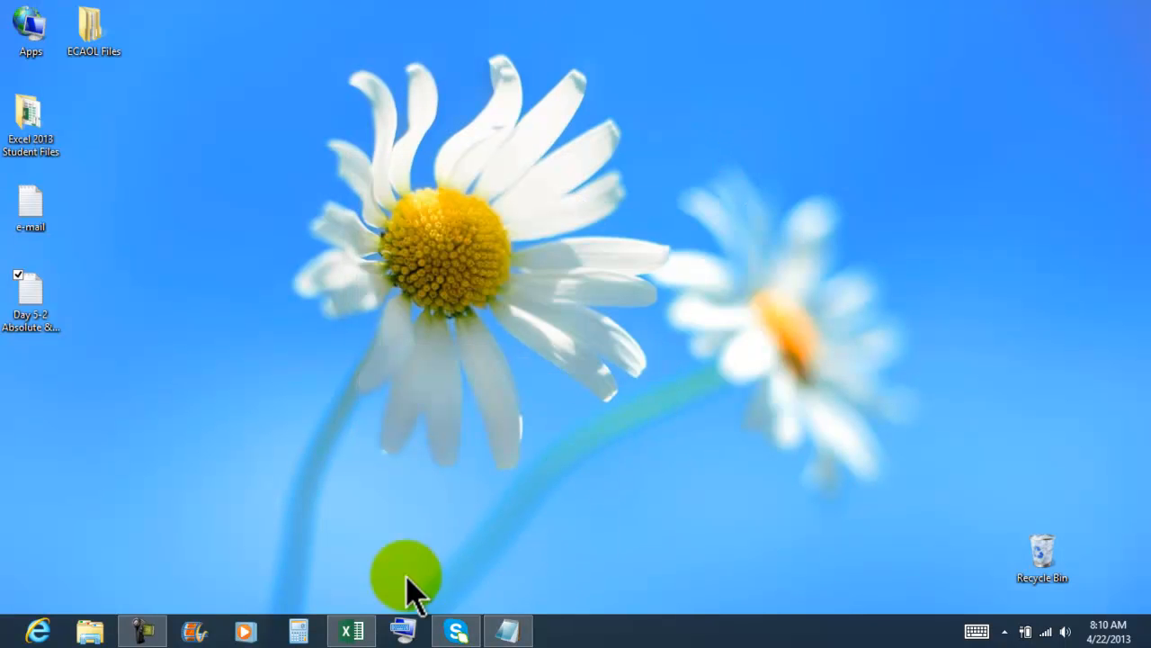
pyautogui.click(353, 628)
pyautogui.click(451, 486)
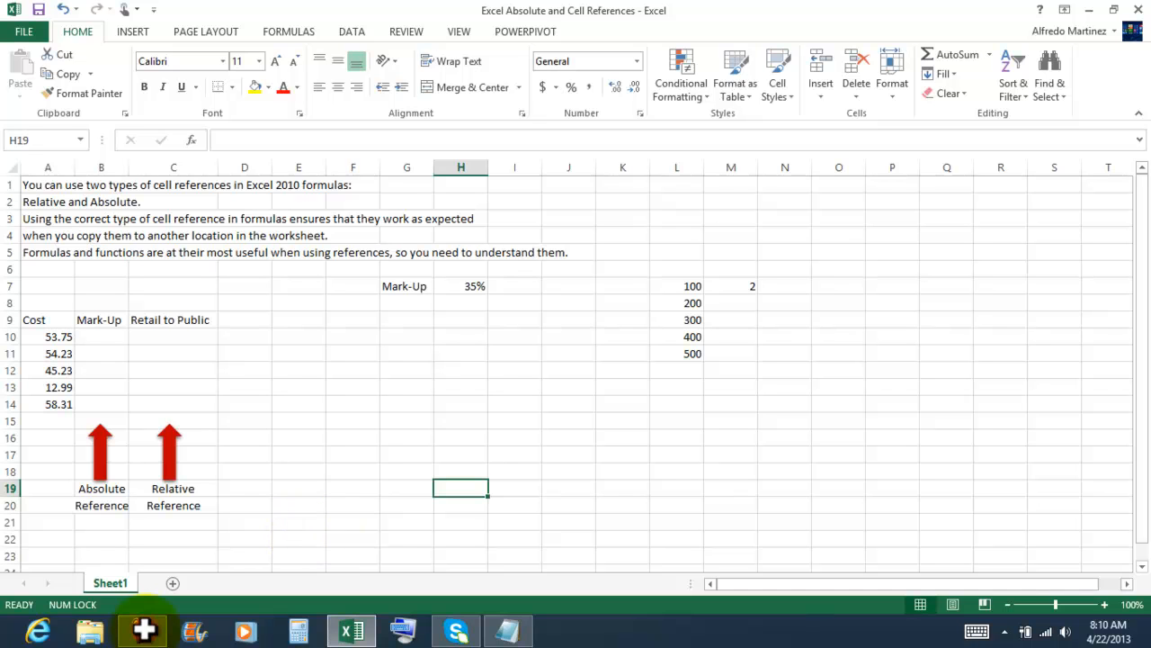
pyautogui.doubleClick(144, 629)
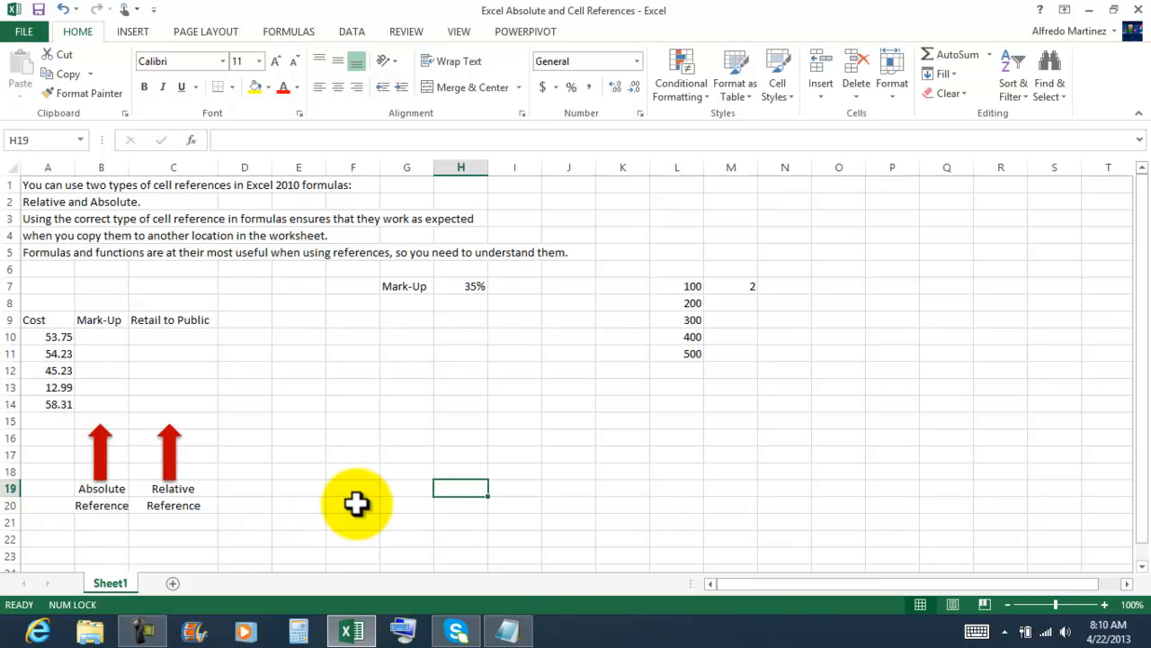
pyautogui.click(281, 518)
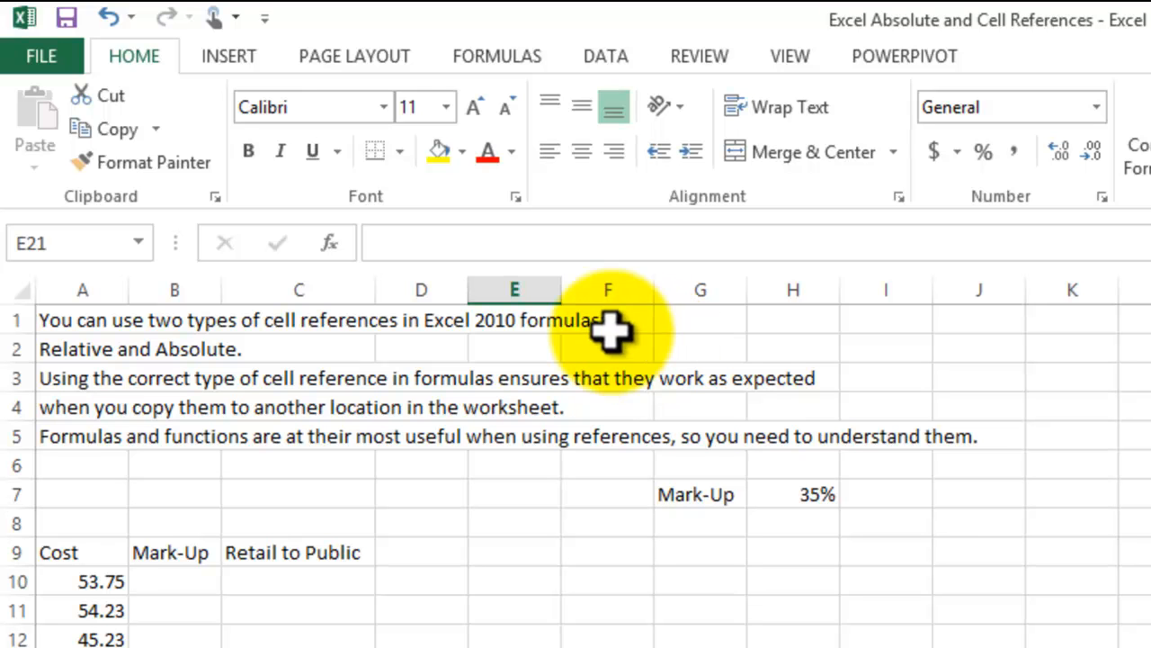
# - Change the Excel version mentioned in cell A1's text to 2013
pyautogui.click(85, 319)
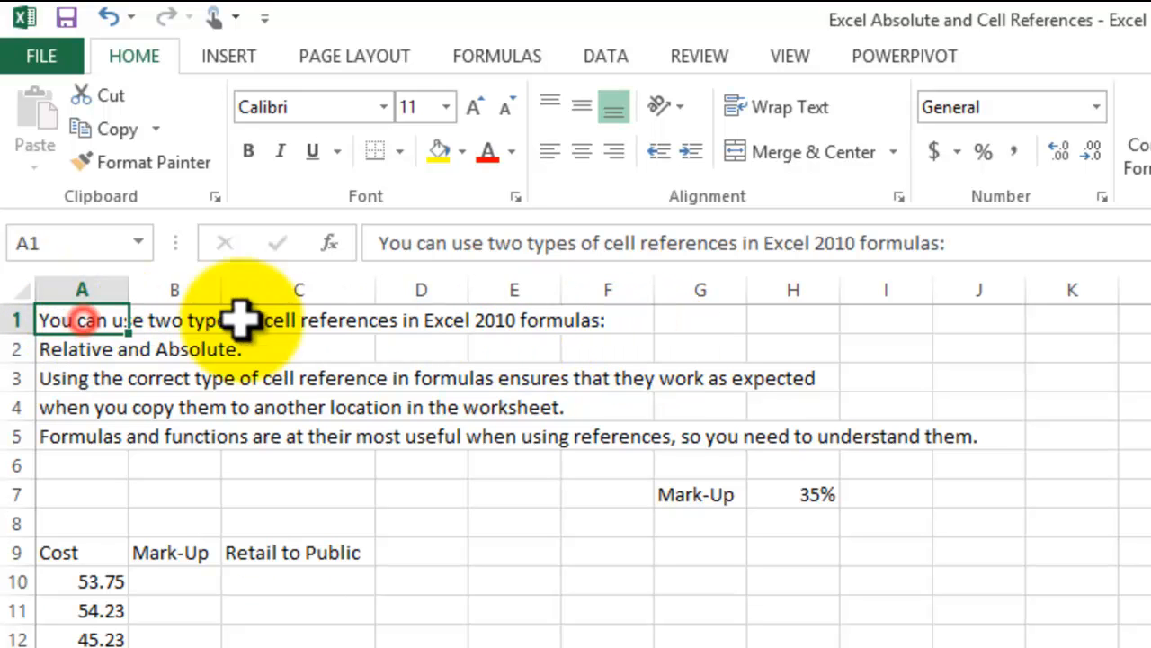
pyautogui.click(861, 242)
pyautogui.press('BackSpace')
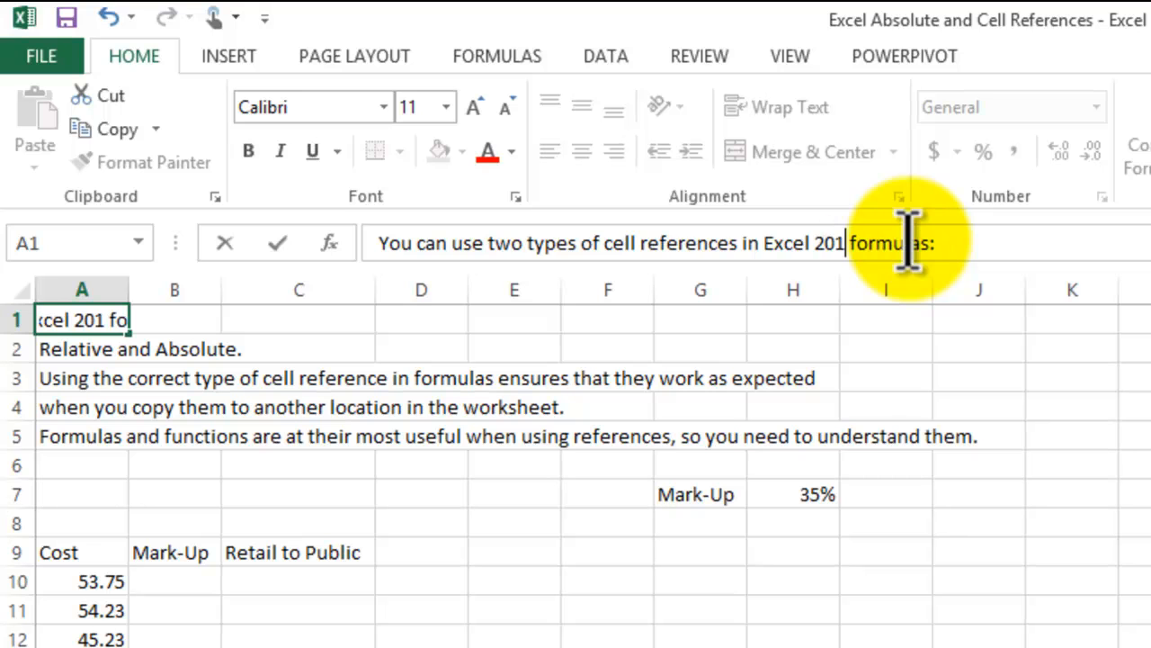
pyautogui.press('Return')
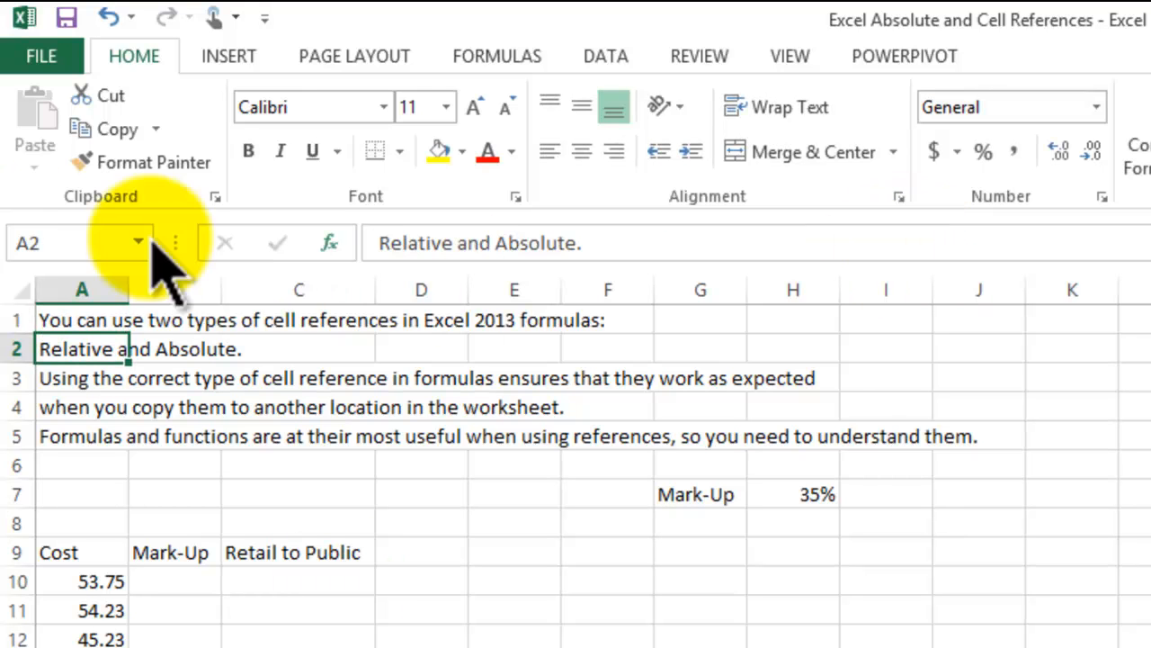
pyautogui.click(421, 646)
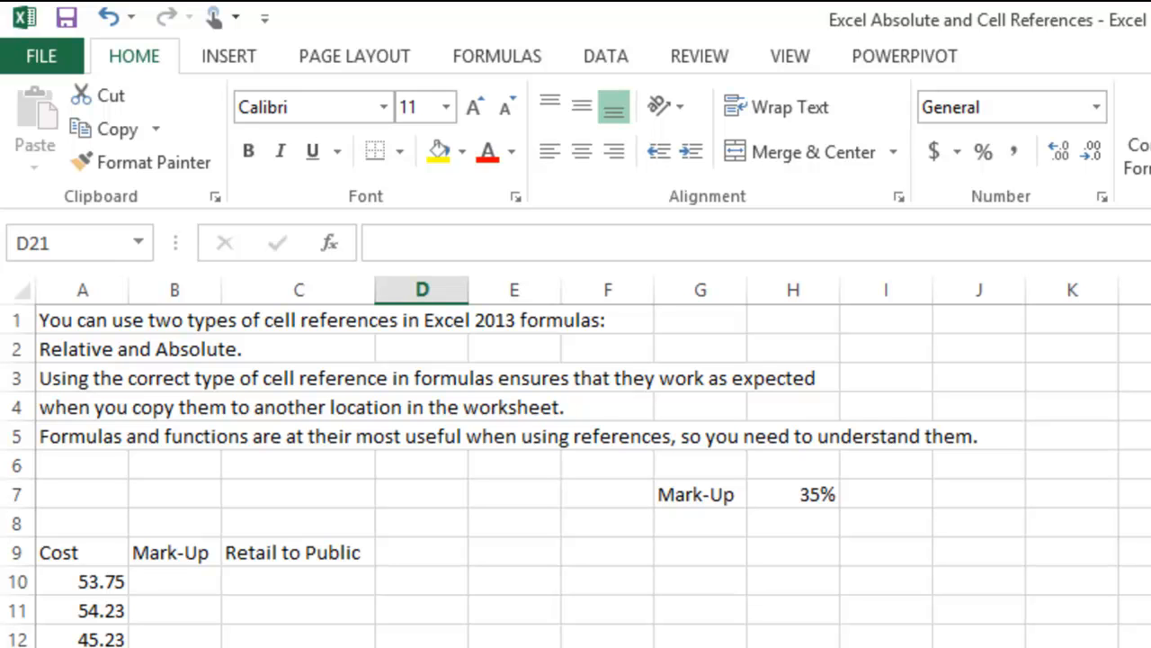
pyautogui.click(299, 646)
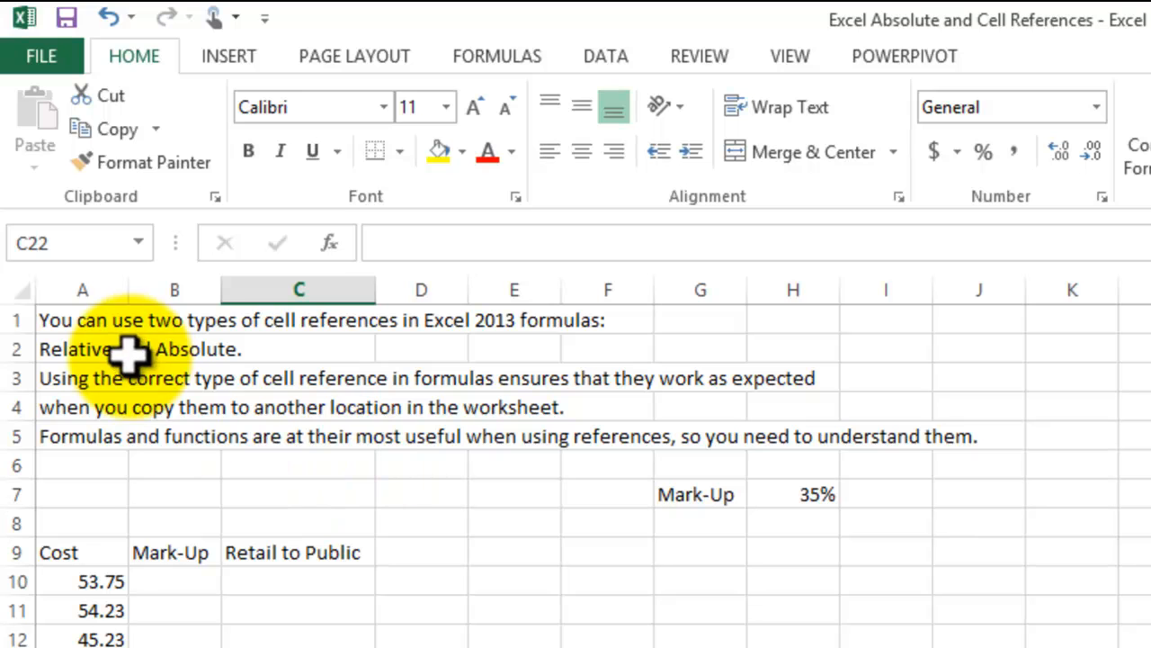
pyautogui.click(296, 345)
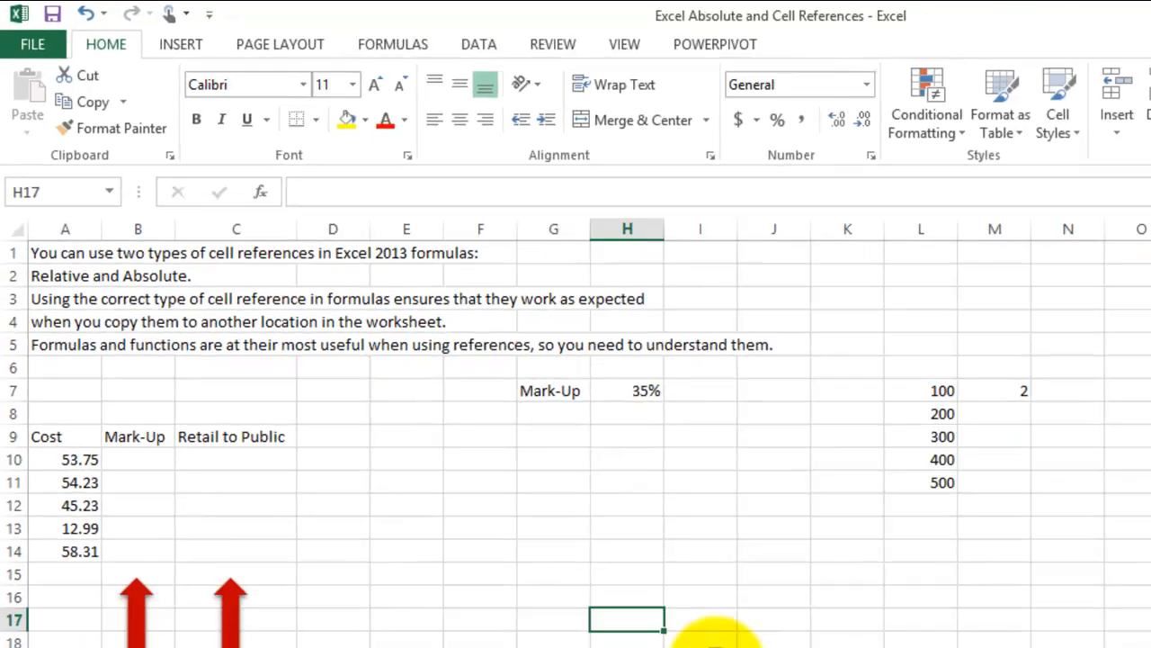
pyautogui.click(517, 489)
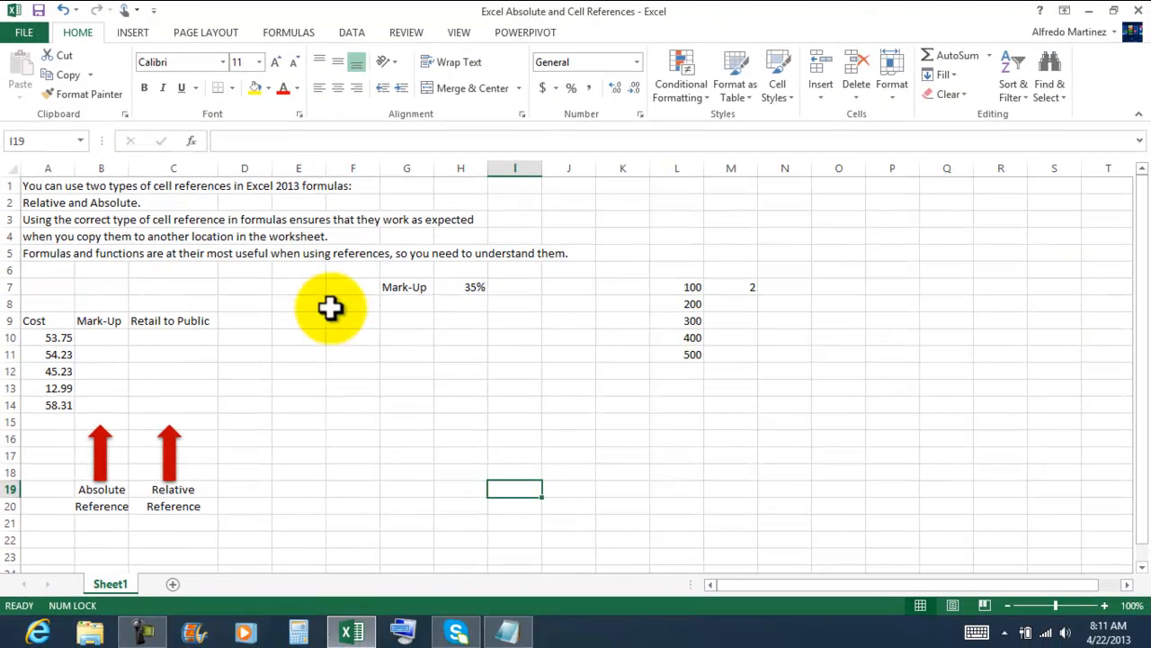
# - Apply a thick box border around the range A6:H20
pyautogui.moveTo(43, 270); pyautogui.dragTo(456, 501)
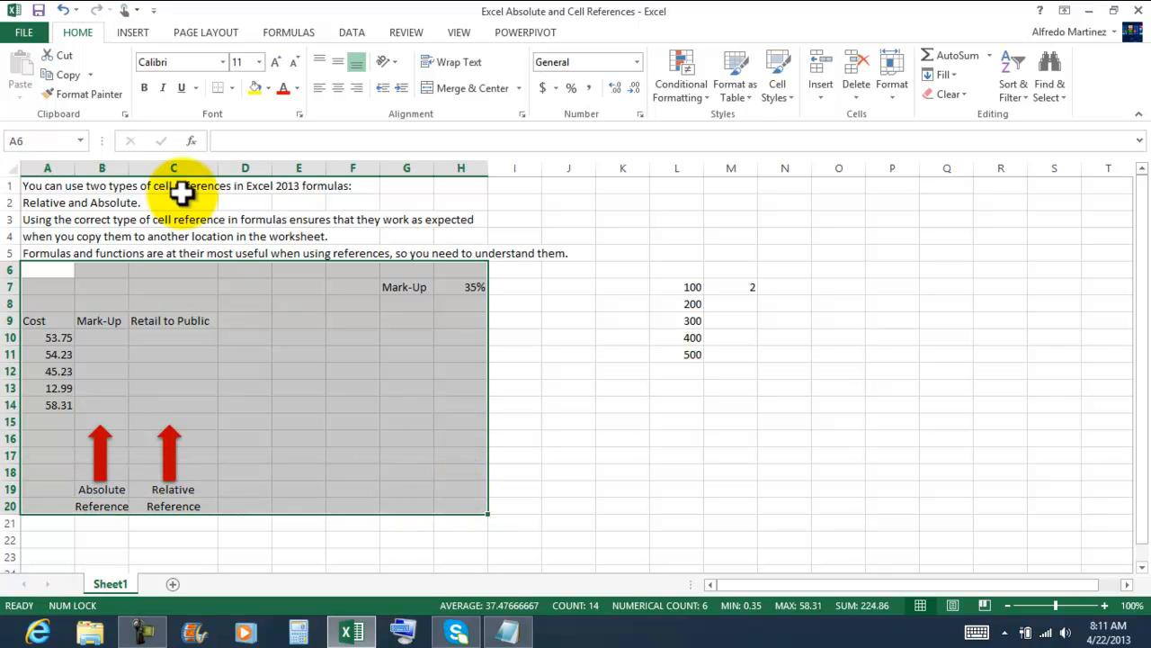
pyautogui.click(230, 88)
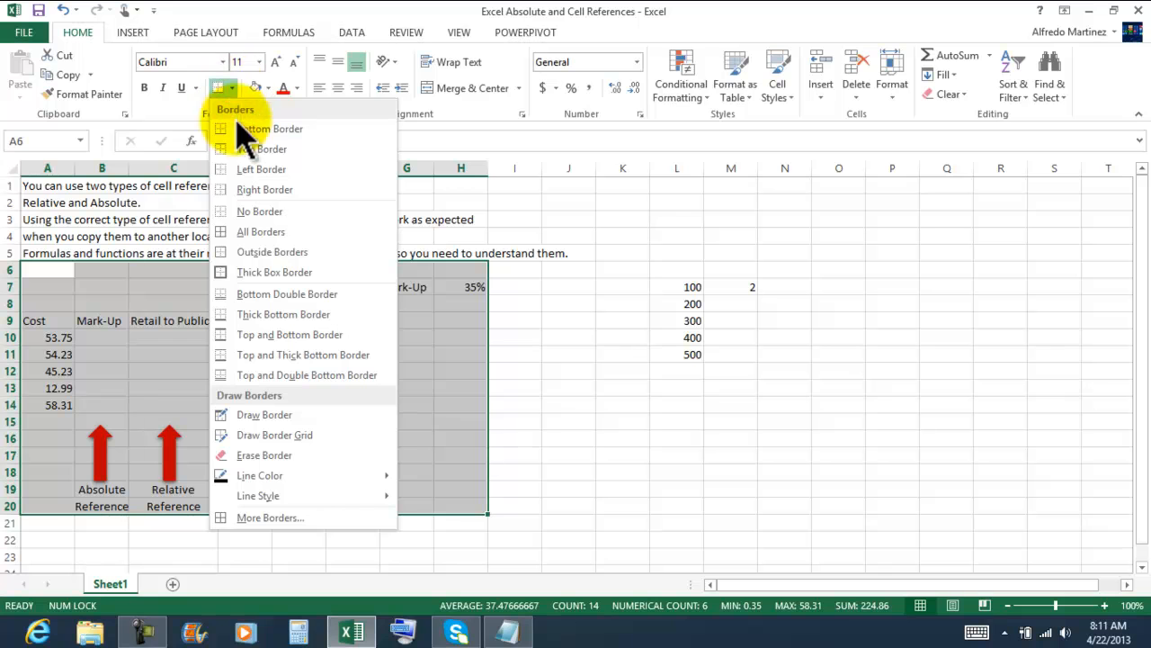
pyautogui.click(280, 271)
pyautogui.click(608, 487)
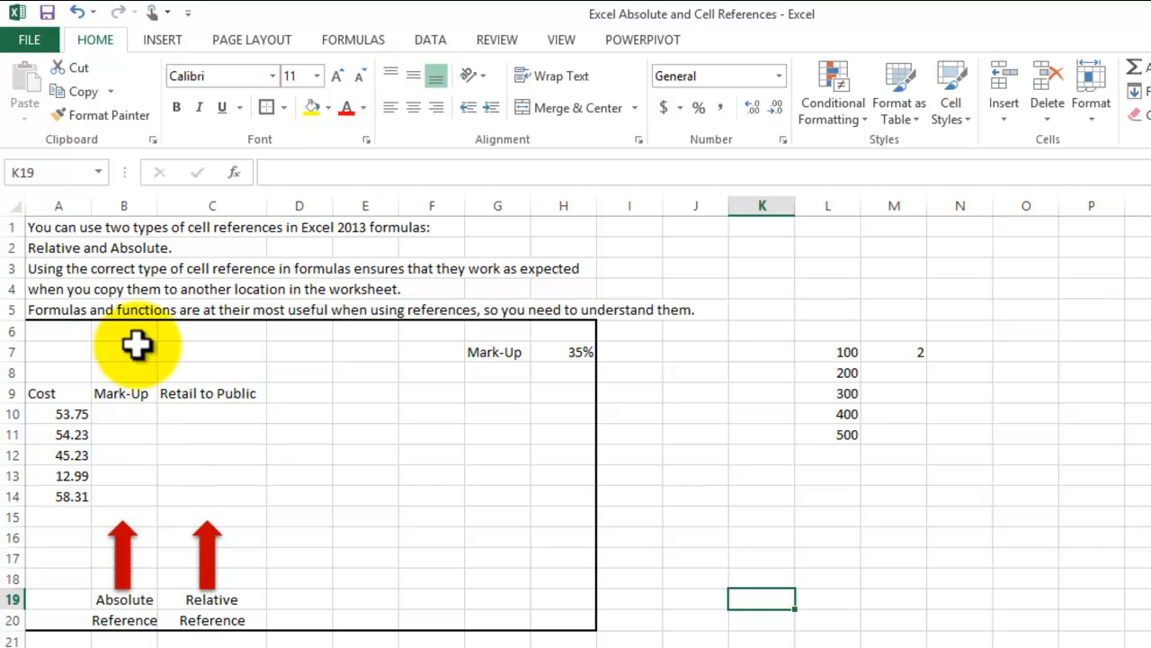
pyautogui.click(54, 393)
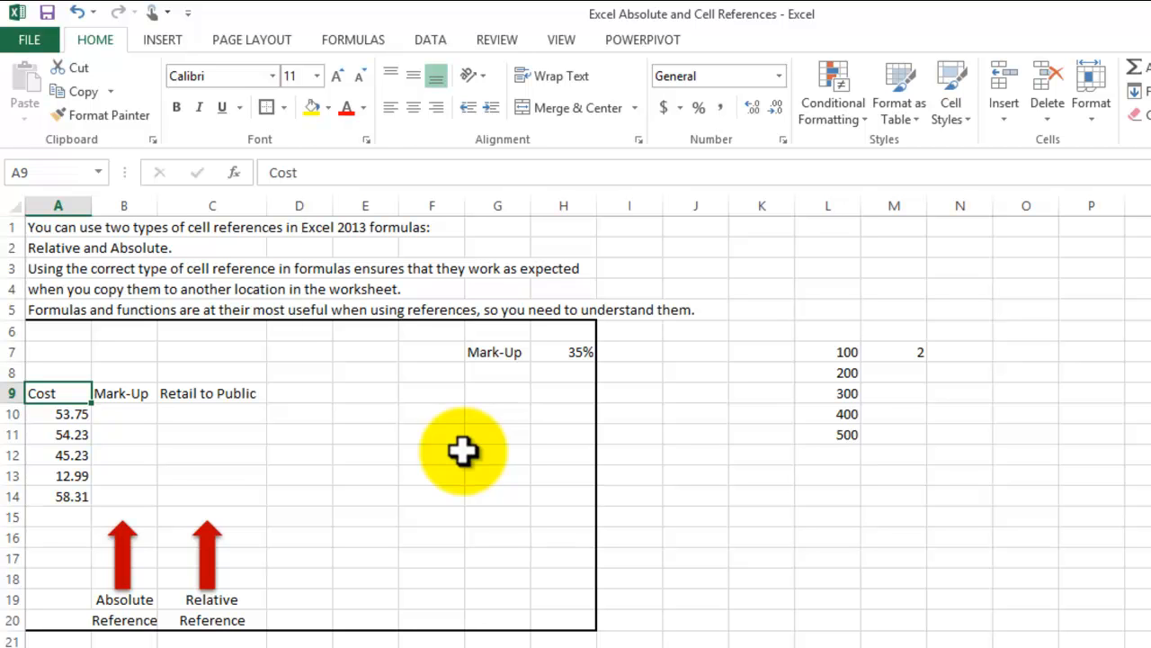
pyautogui.click(72, 416)
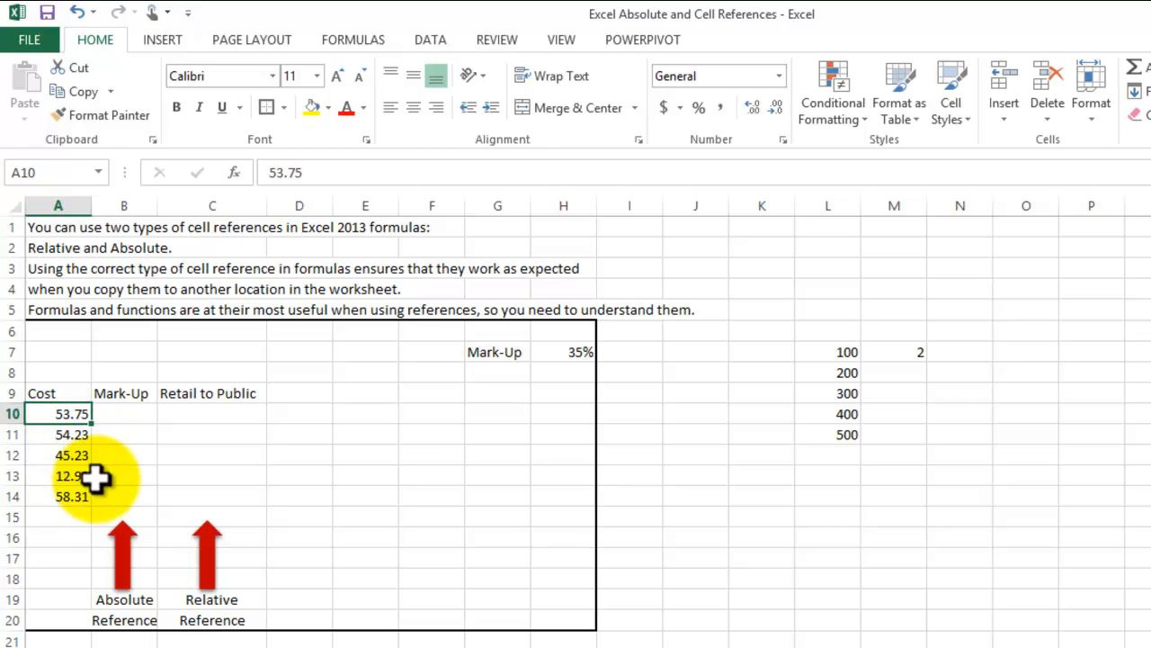
pyautogui.click(126, 413)
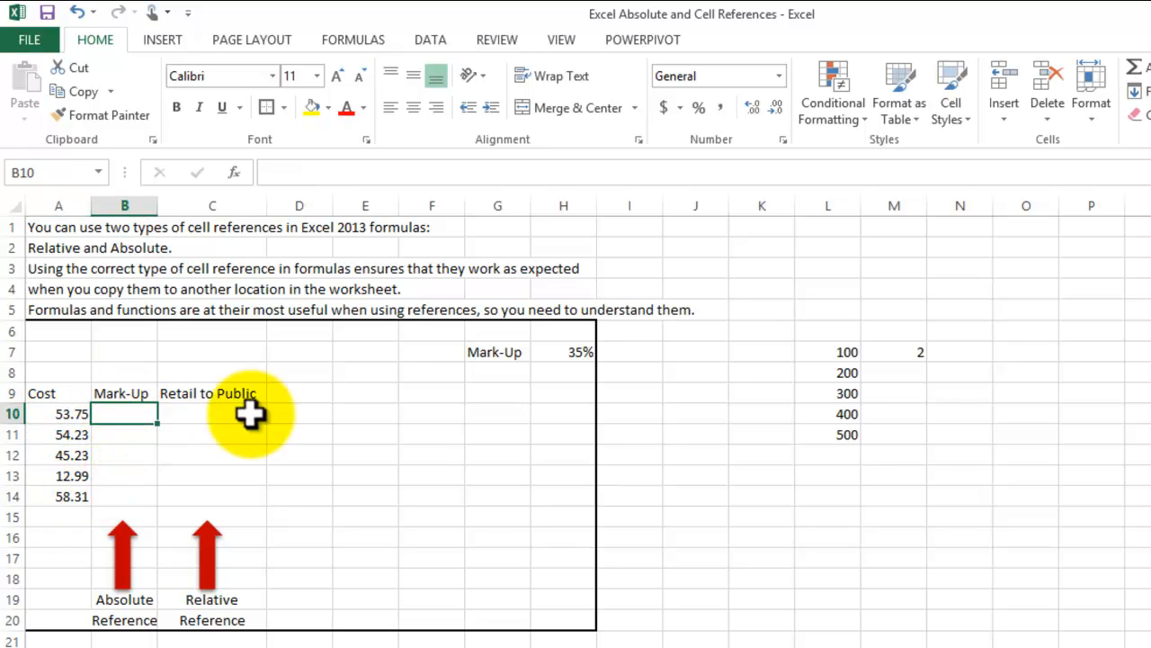
pyautogui.click(564, 350)
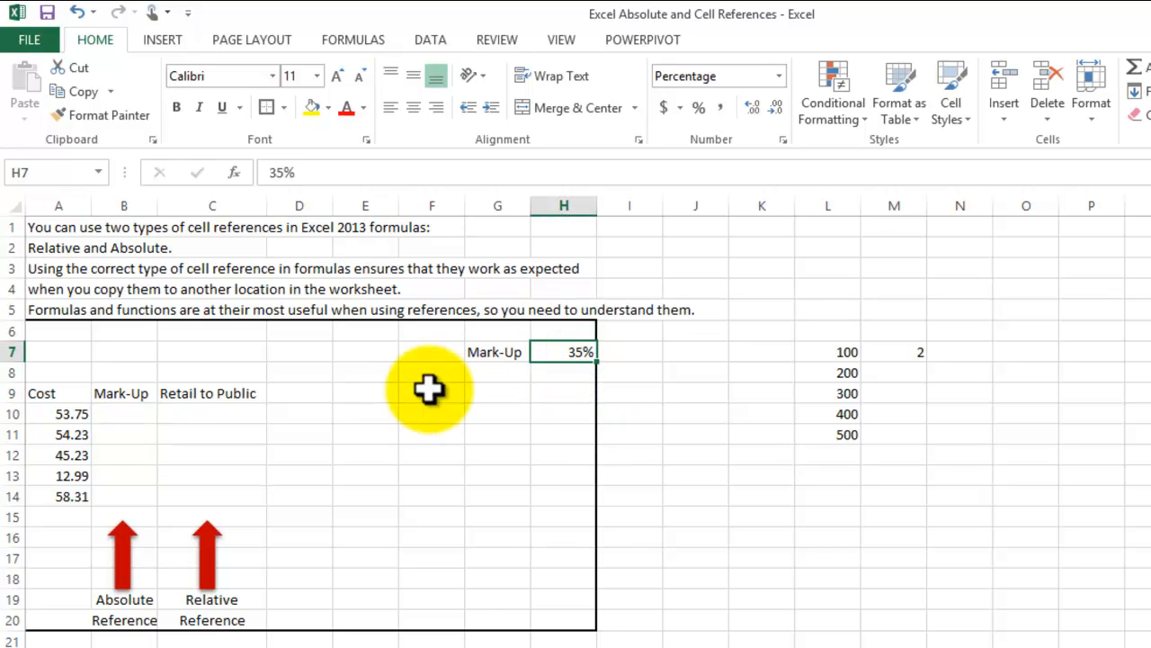
# - Enter the formula =A10*H7 in cell B10 to calculate the first item's mark-up
pyautogui.click(133, 411)
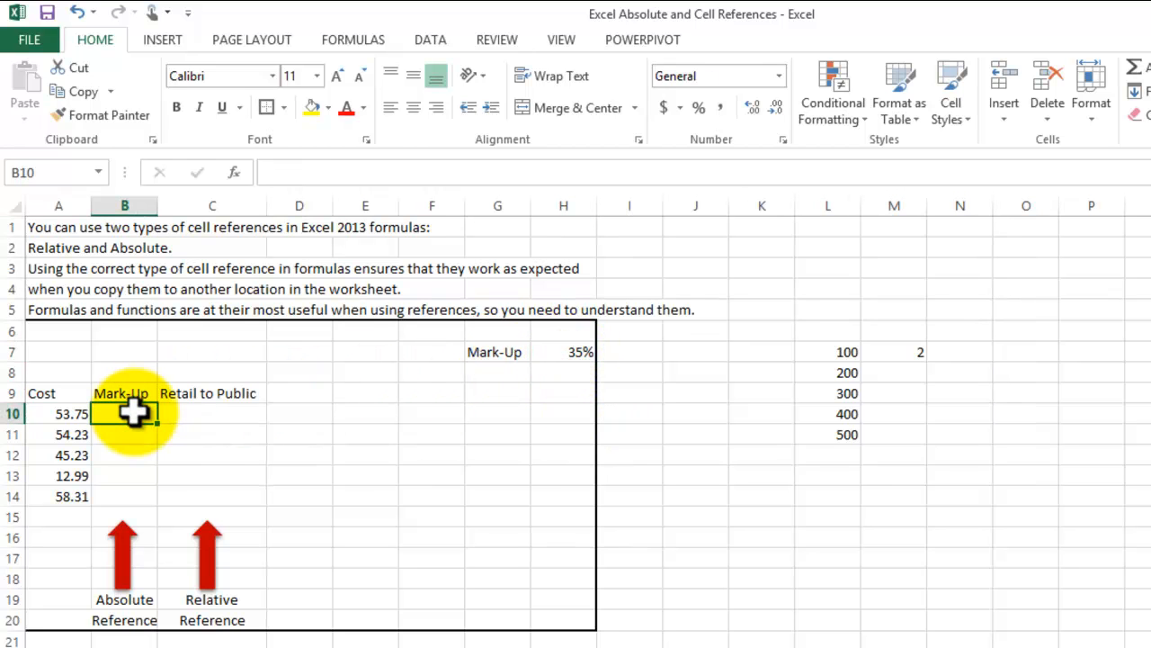
pyautogui.write('=')
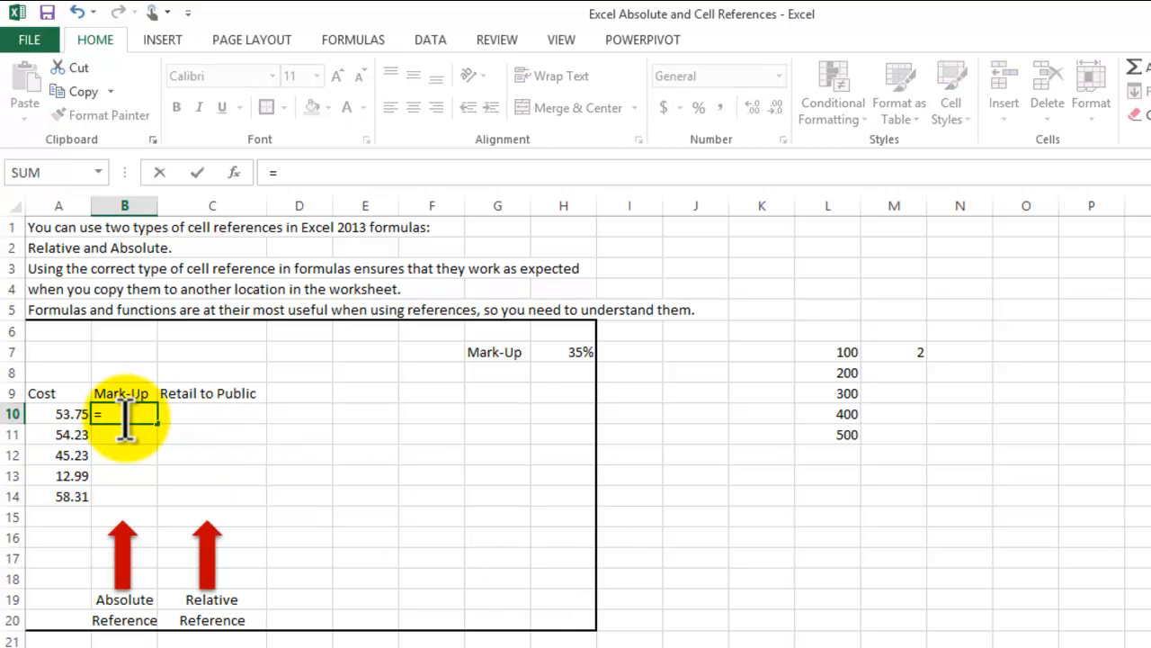
pyautogui.click(66, 415)
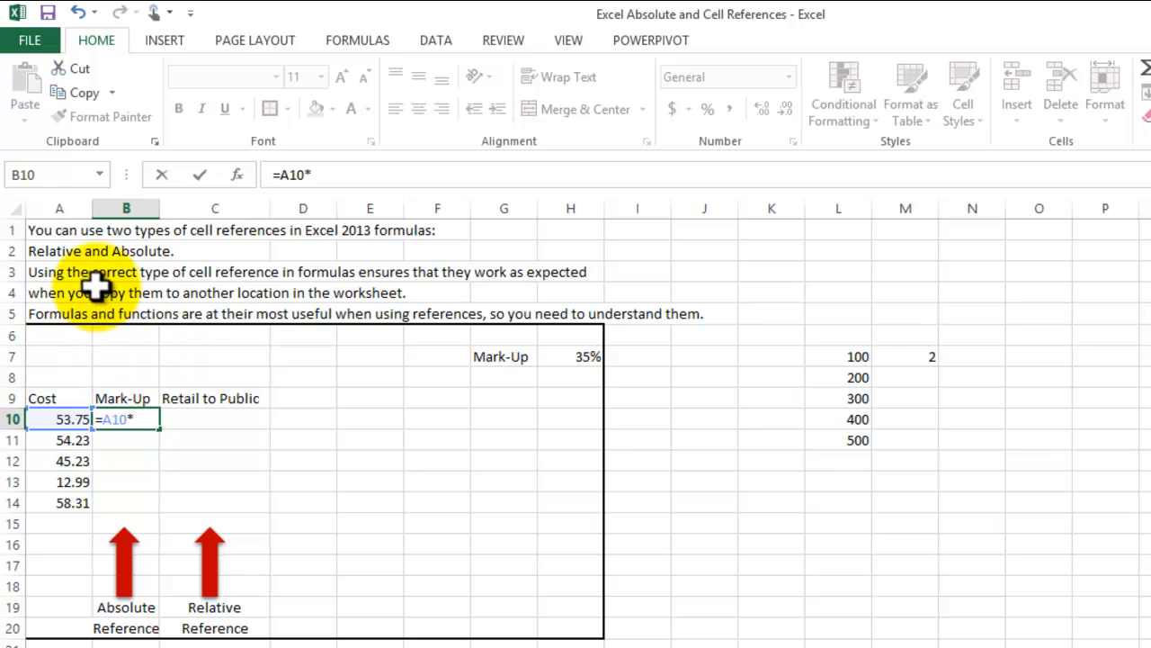
pyautogui.click(586, 357)
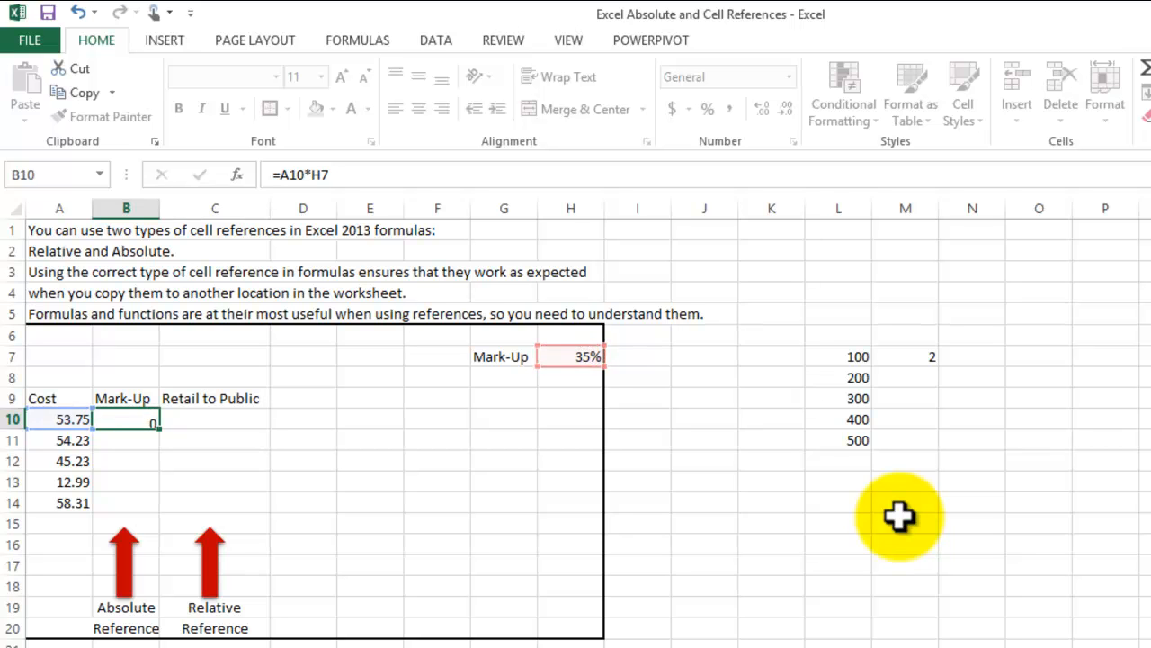
pyautogui.press('Return')
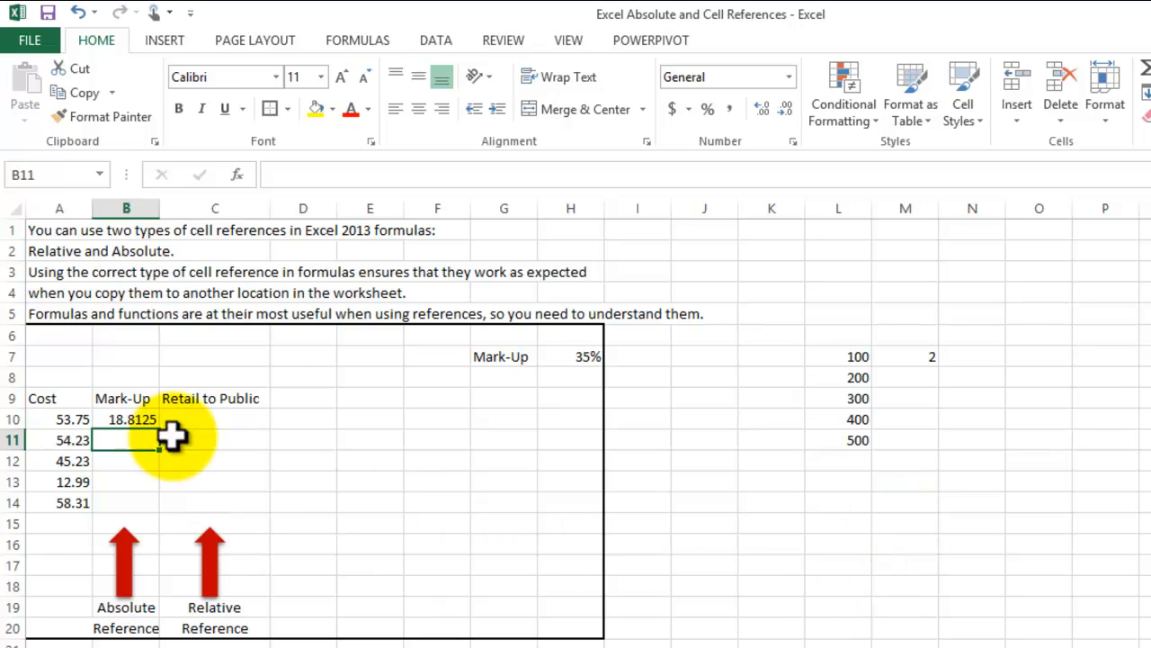
# - Reduce the mark-up value in cell B10 to two decimal places
pyautogui.click(126, 417)
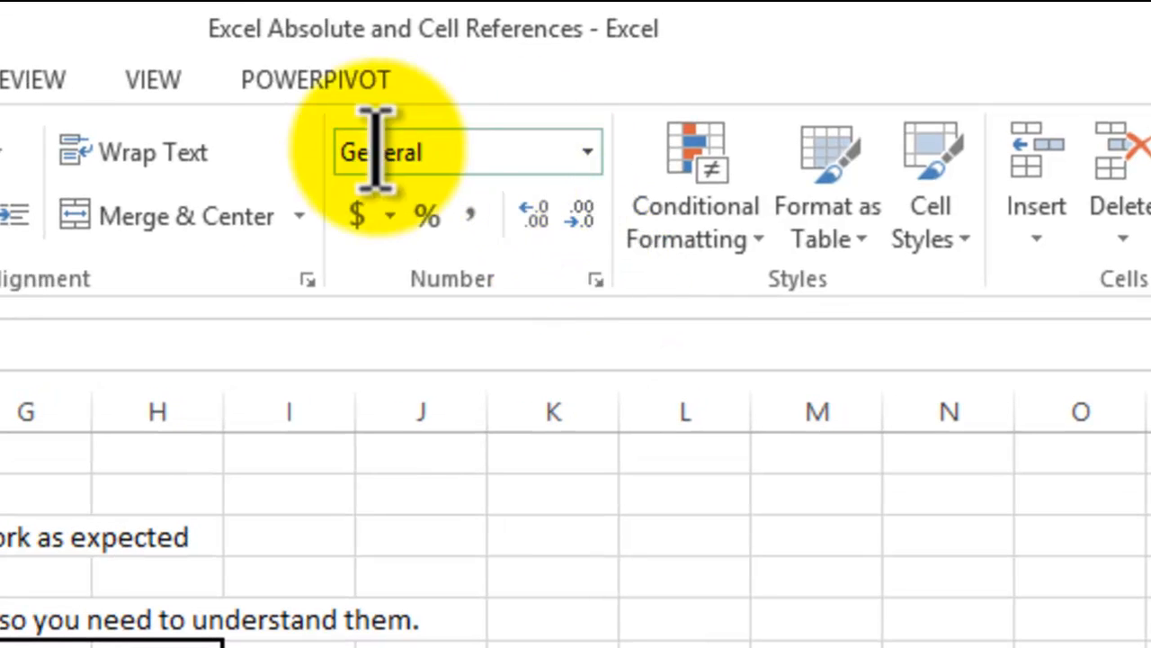
pyautogui.click(578, 218)
pyautogui.click(578, 218)
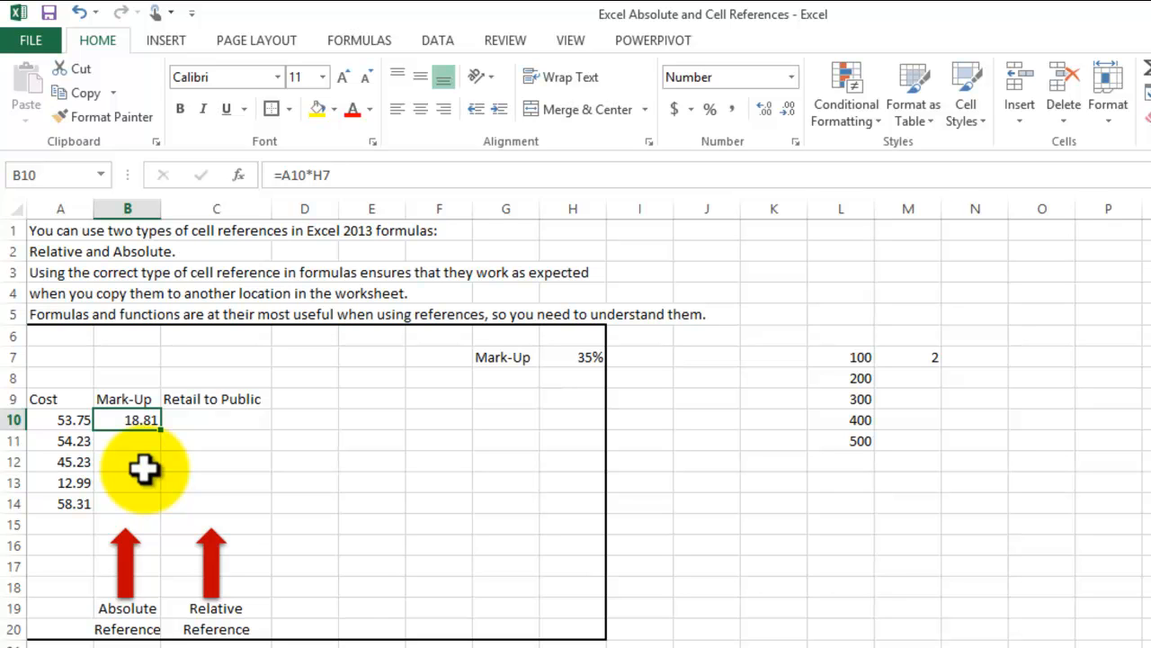
# - Enter the formula =A10+B10 in cell C10 to calculate the first item's retail price
pyautogui.click(229, 423)
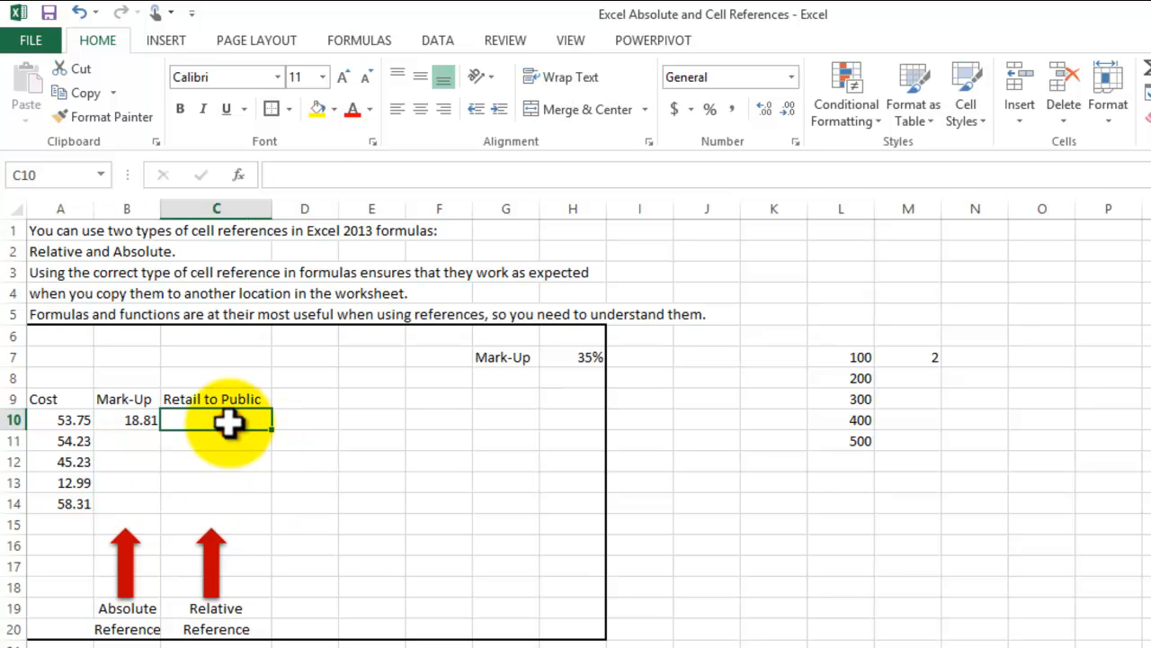
pyautogui.write('=')
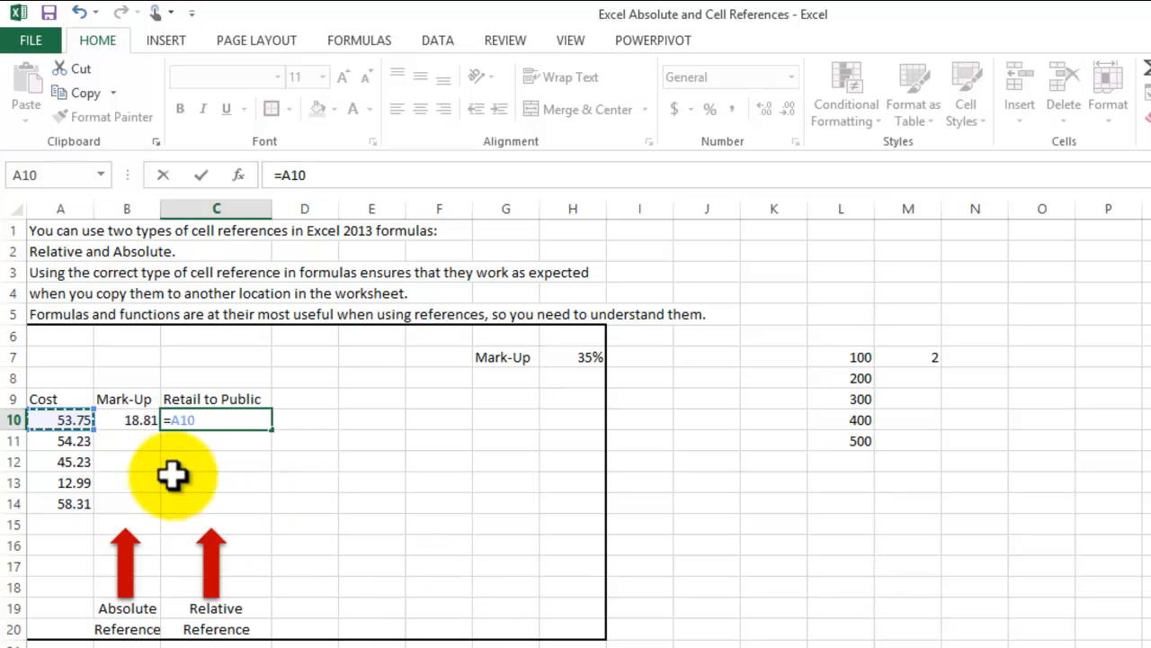
pyautogui.write('+')
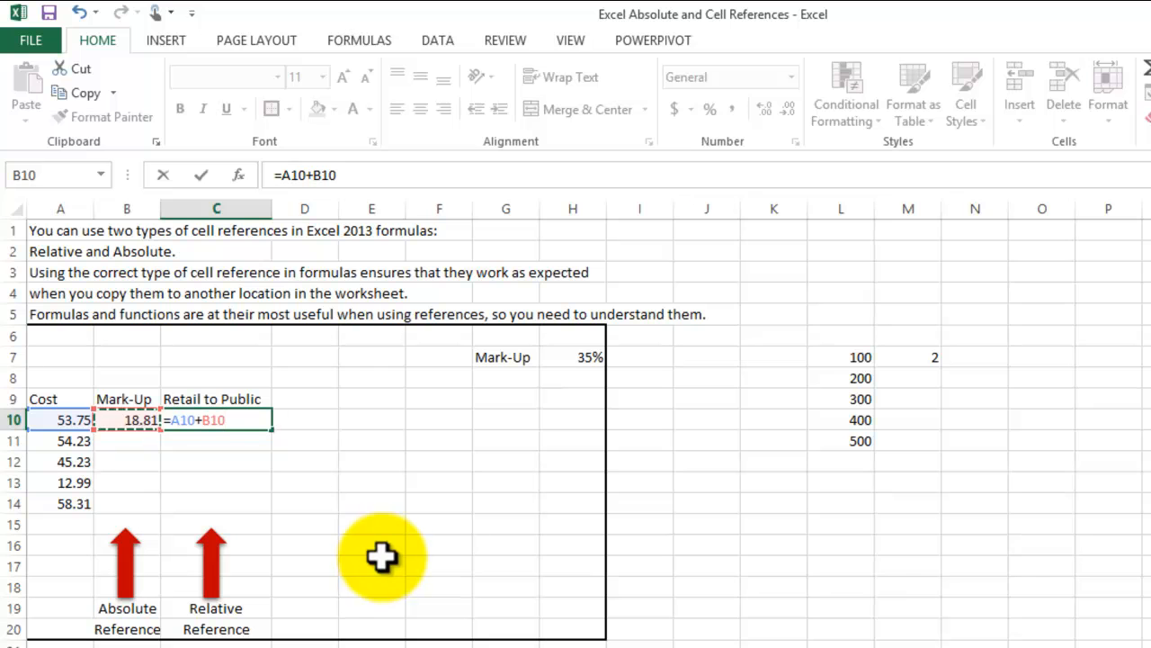
pyautogui.press('Return')
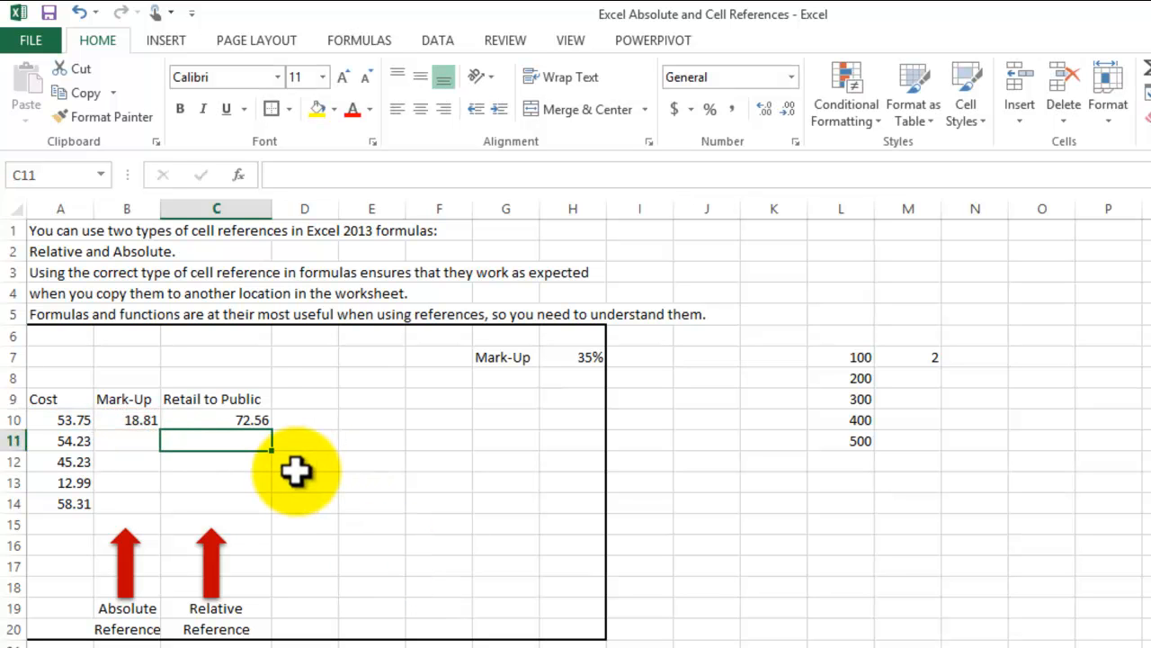
pyautogui.click(244, 420)
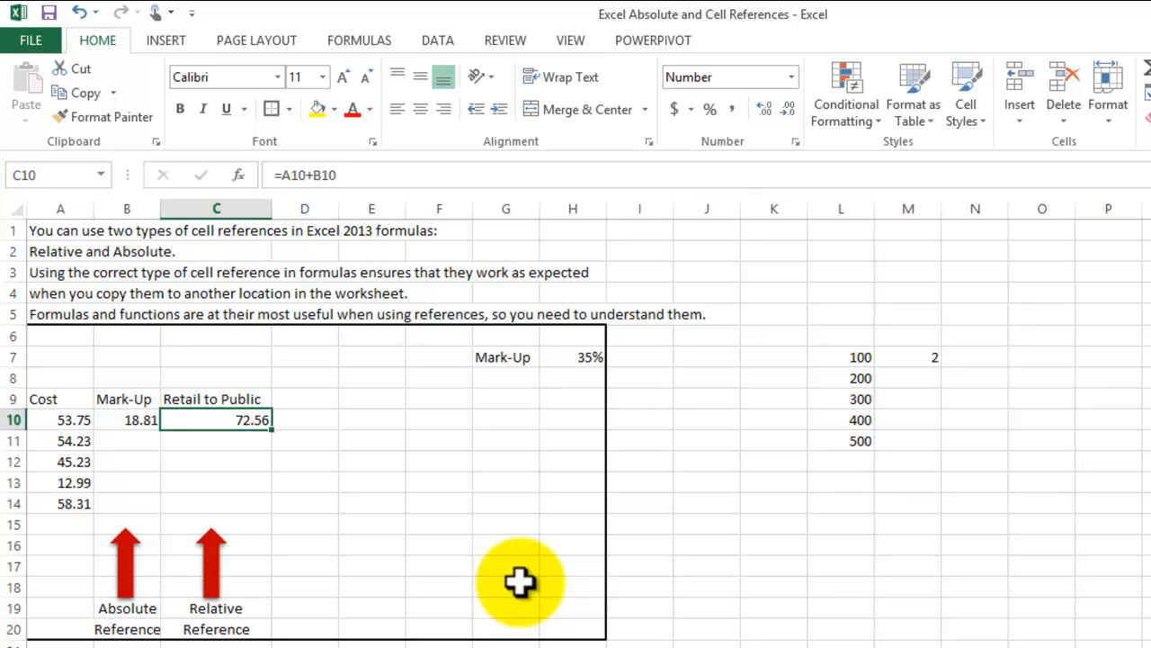
pyautogui.click(580, 361)
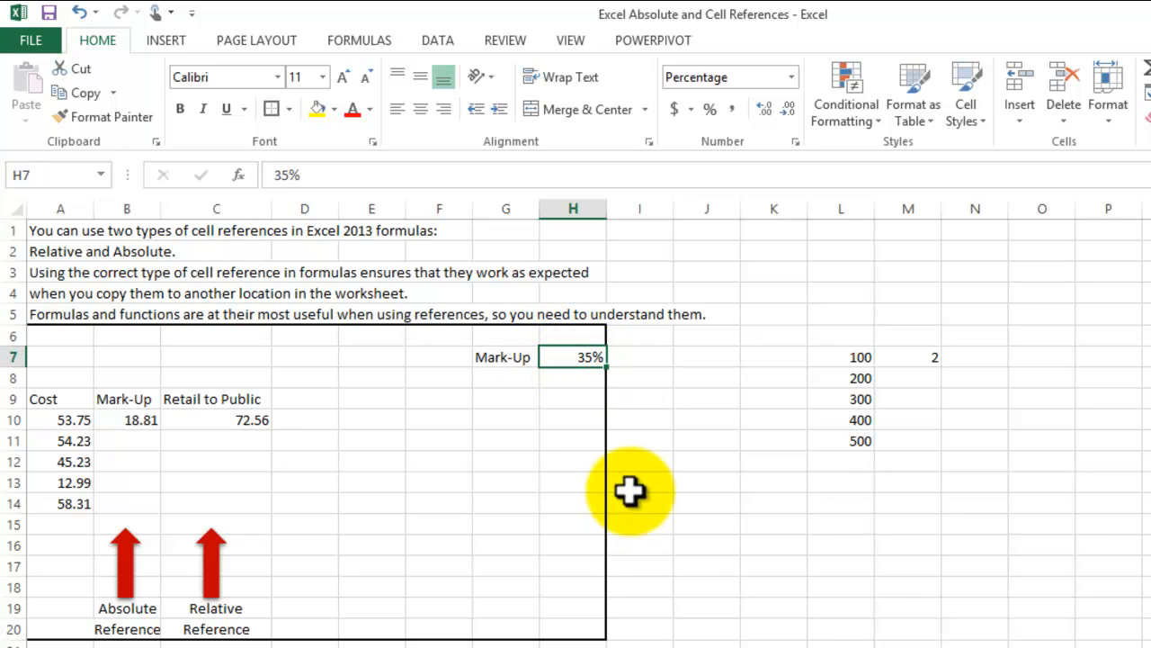
pyautogui.click(249, 422)
pyautogui.click(454, 548)
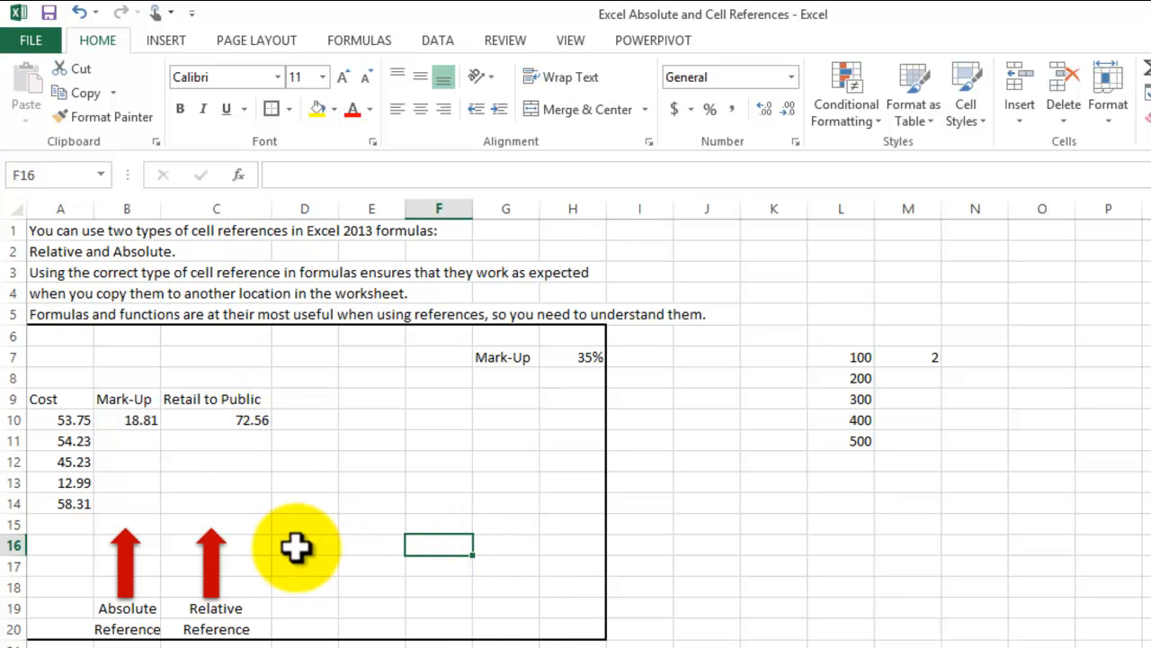
# - Copy the mark-up formula from cell B10 and paste only the formula into the range B11:B14
pyautogui.click(128, 423)
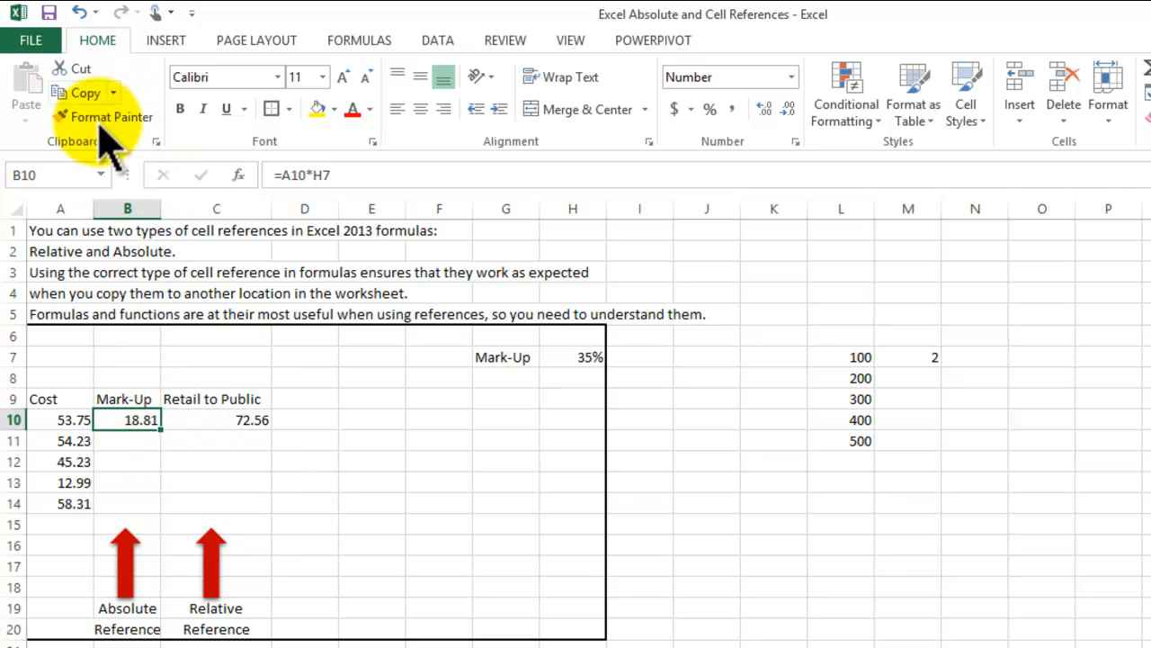
pyautogui.click(347, 167)
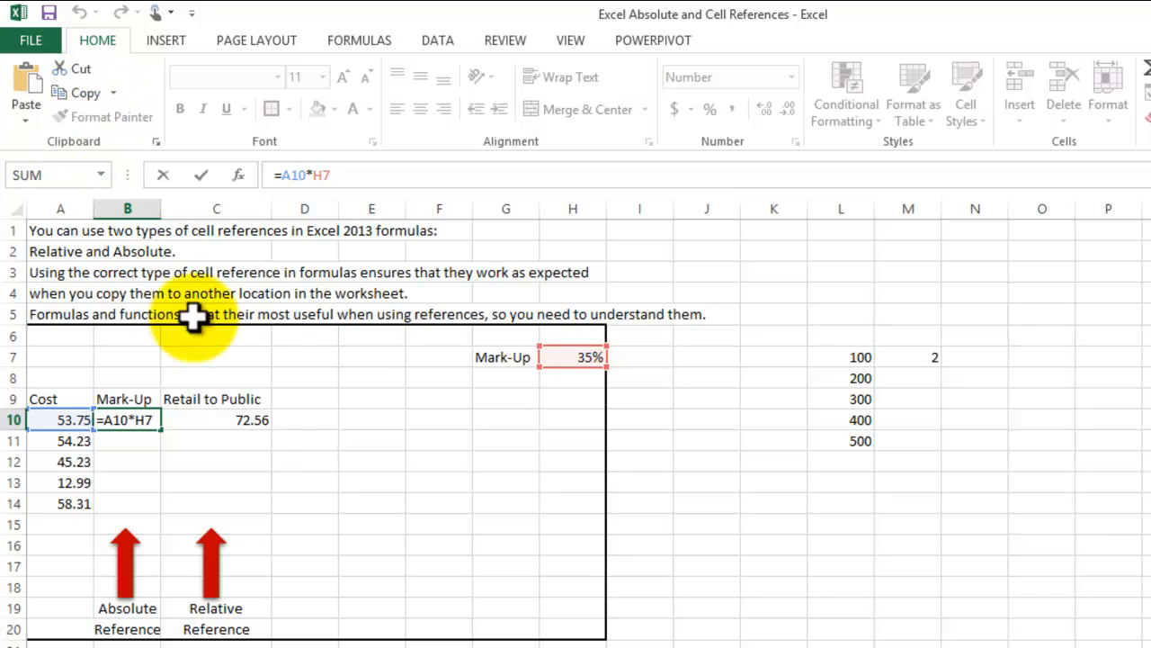
pyautogui.click(115, 440)
pyautogui.click(127, 421)
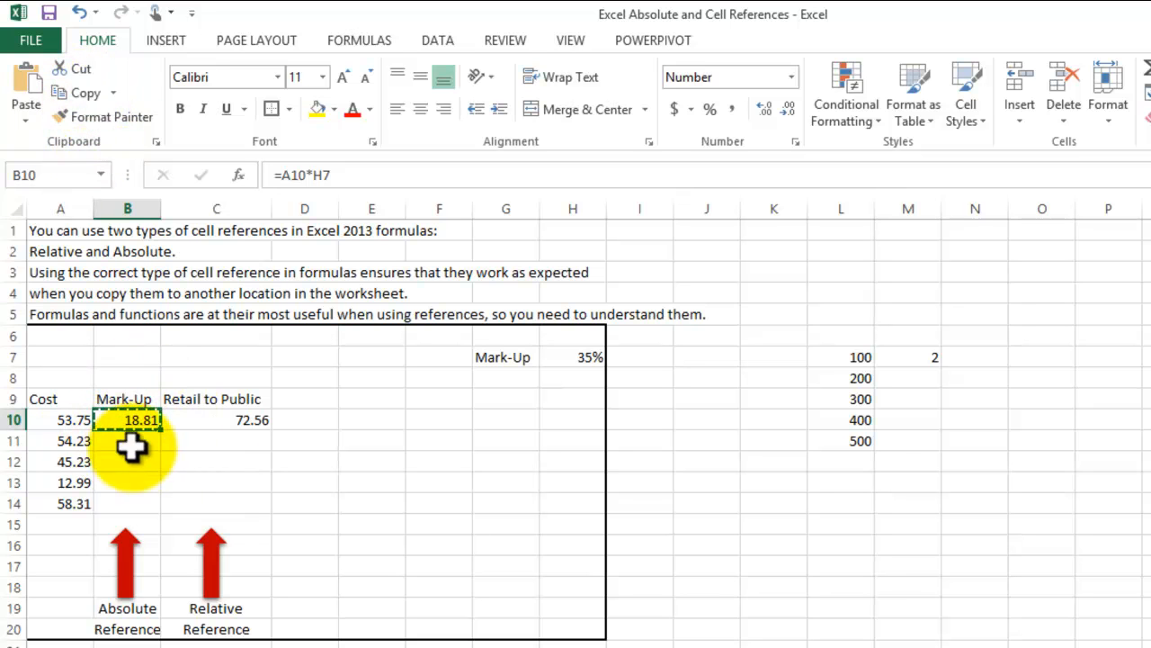
pyautogui.moveTo(141, 440); pyautogui.dragTo(144, 494)
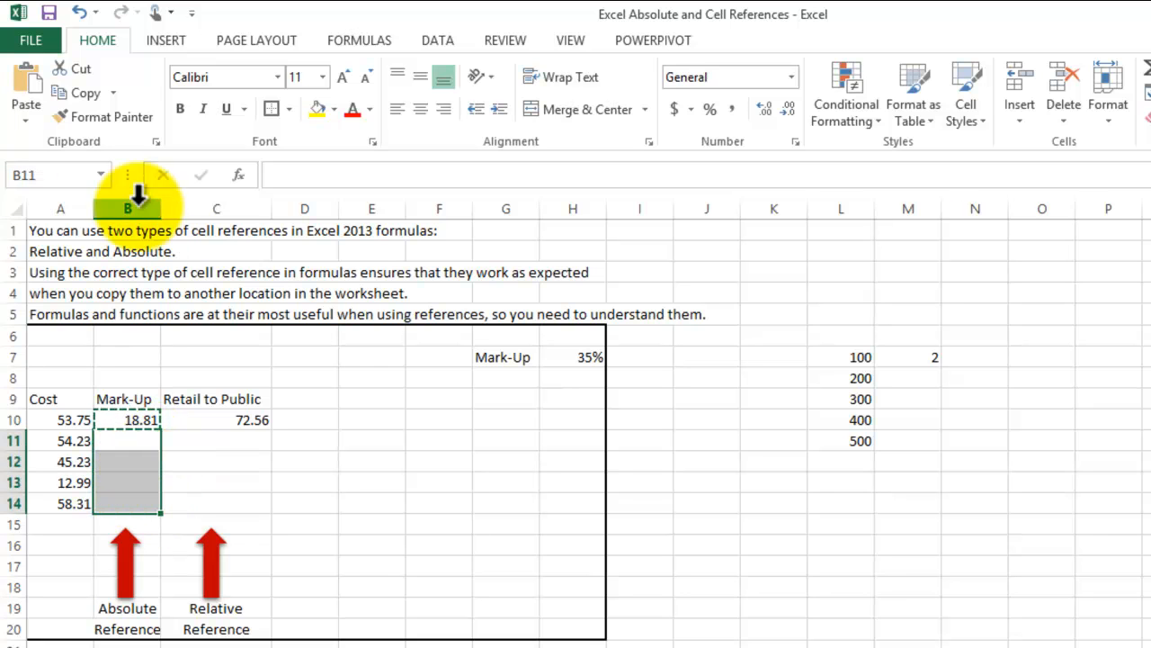
pyautogui.click(22, 119)
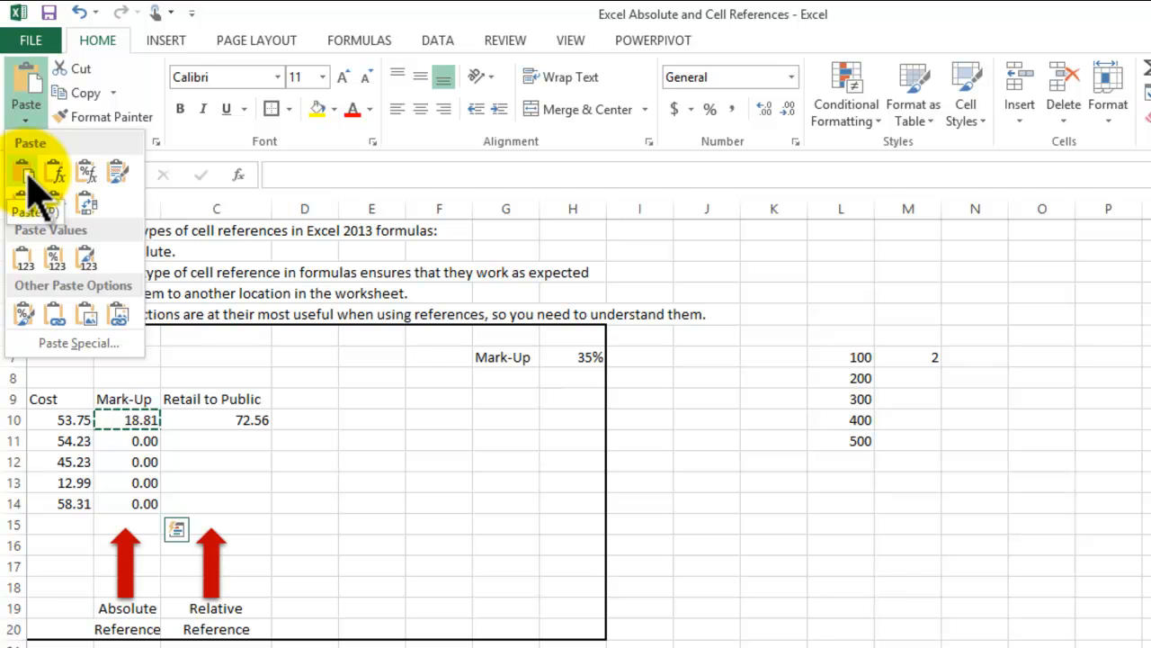
pyautogui.click(63, 185)
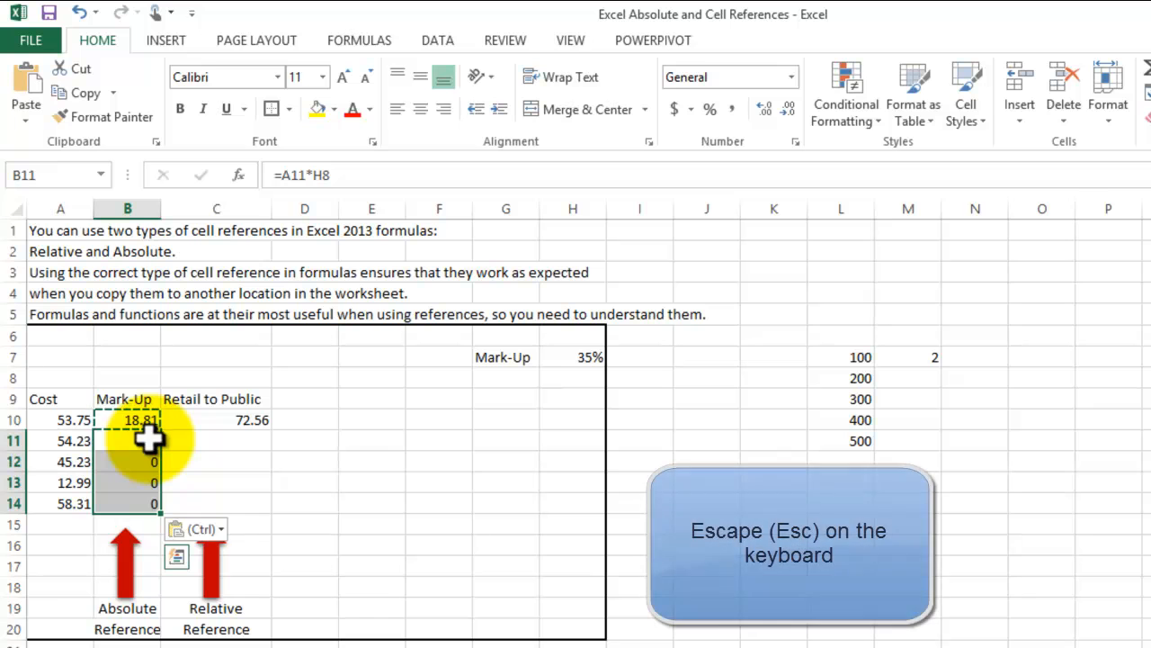
pyautogui.press('Escape')
pyautogui.click(311, 547)
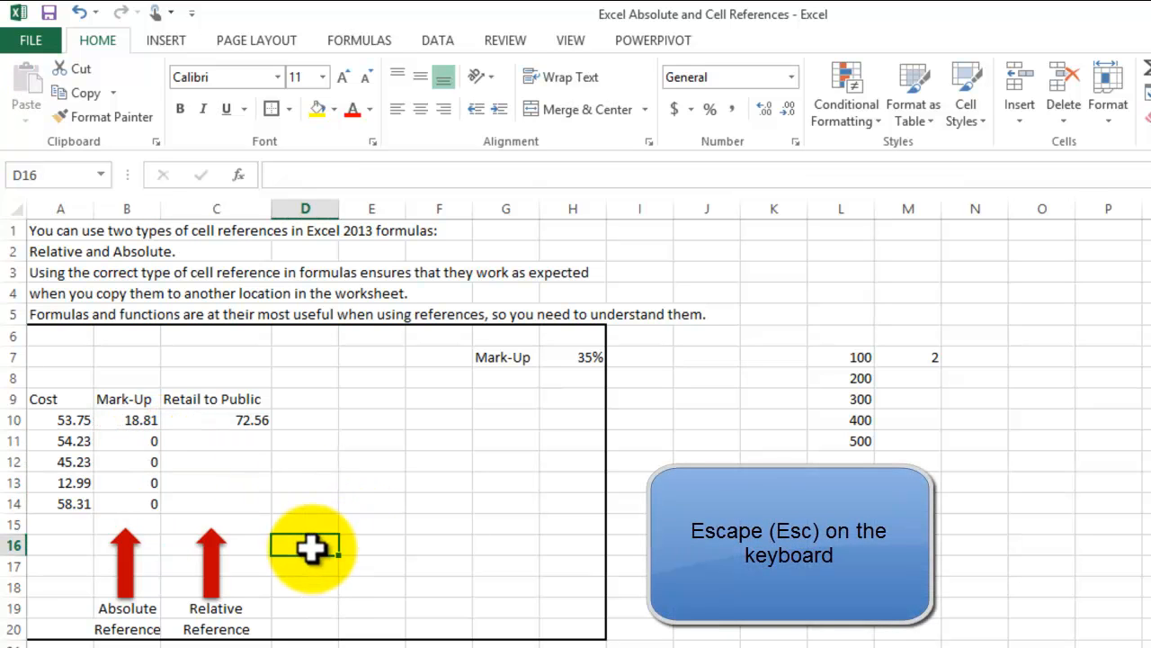
# - Examine the mark-up formulas in cells B10, B11 and B12 to compare which cells they reference
pyautogui.click(142, 420)
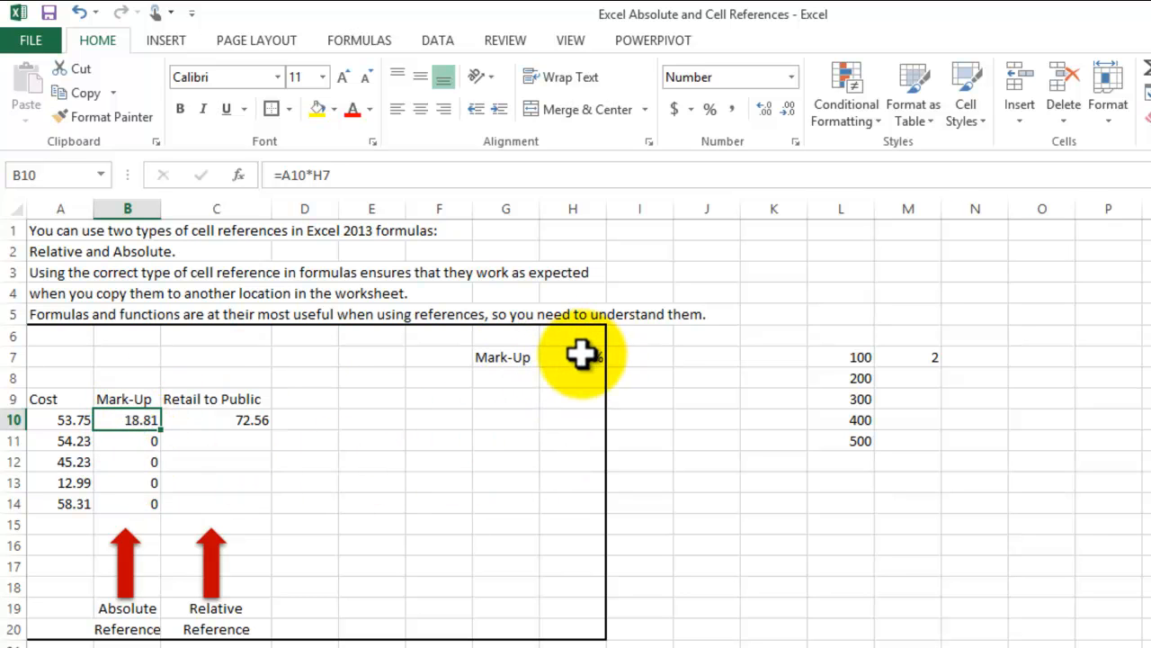
pyautogui.click(120, 441)
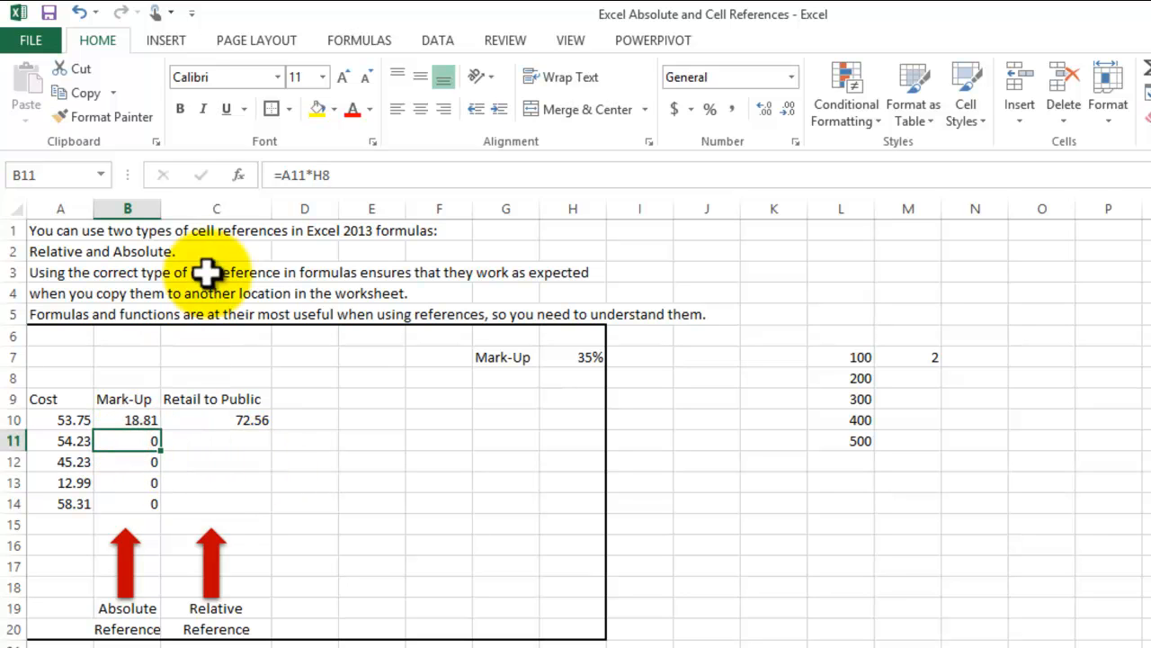
pyautogui.click(360, 175)
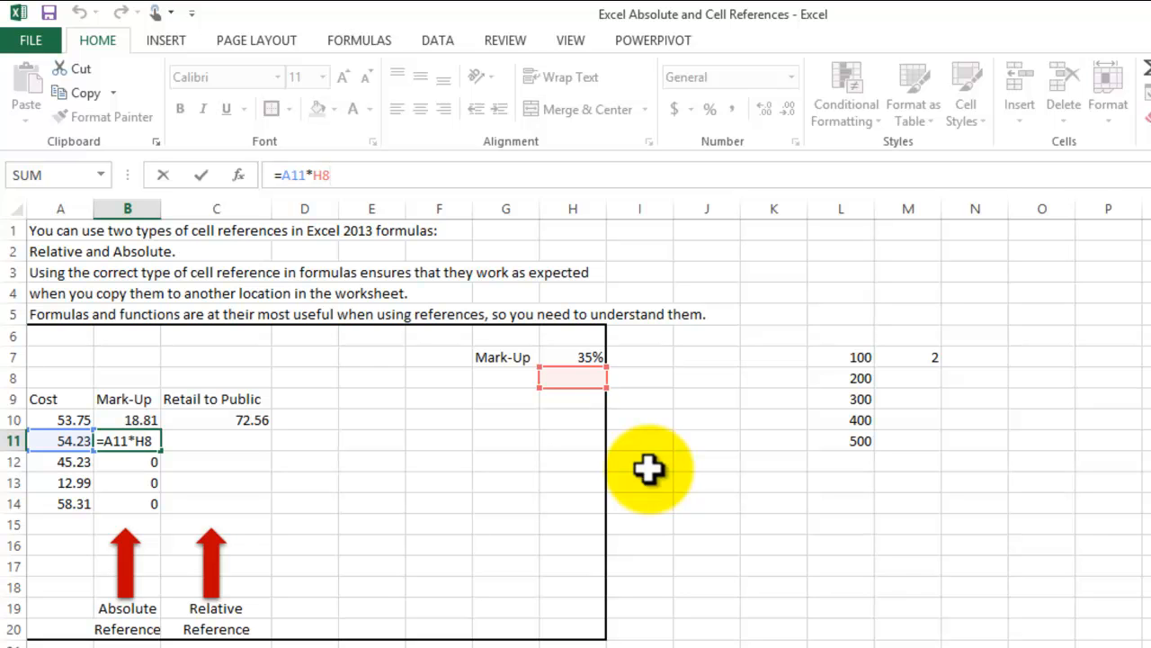
pyautogui.press('Return')
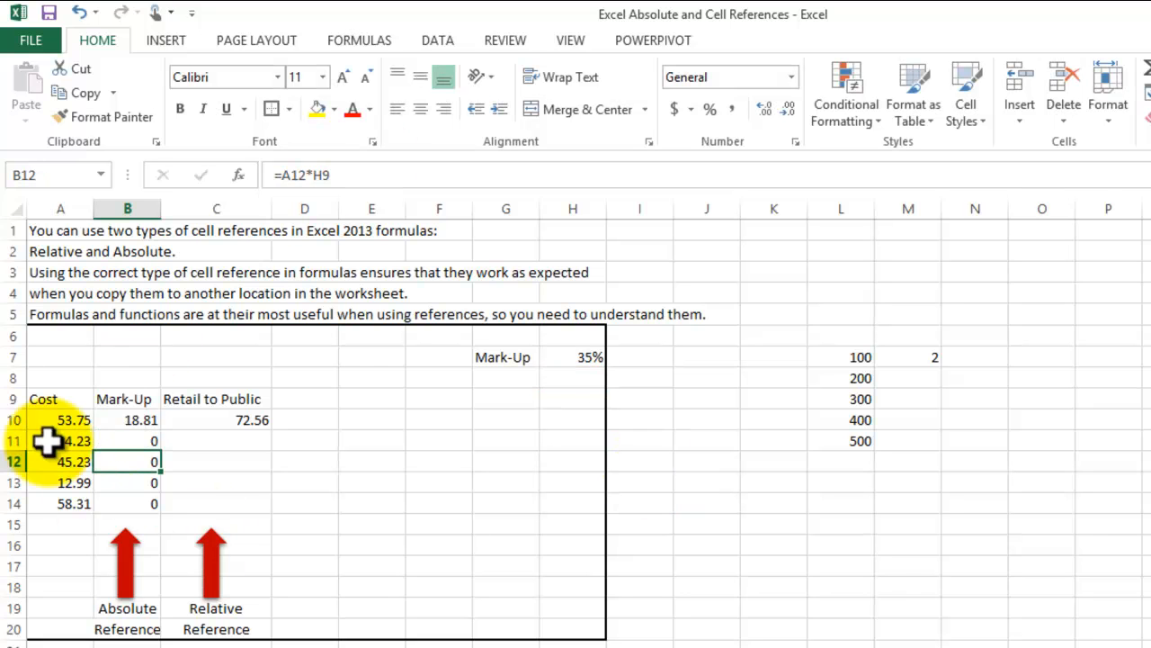
pyautogui.click(380, 176)
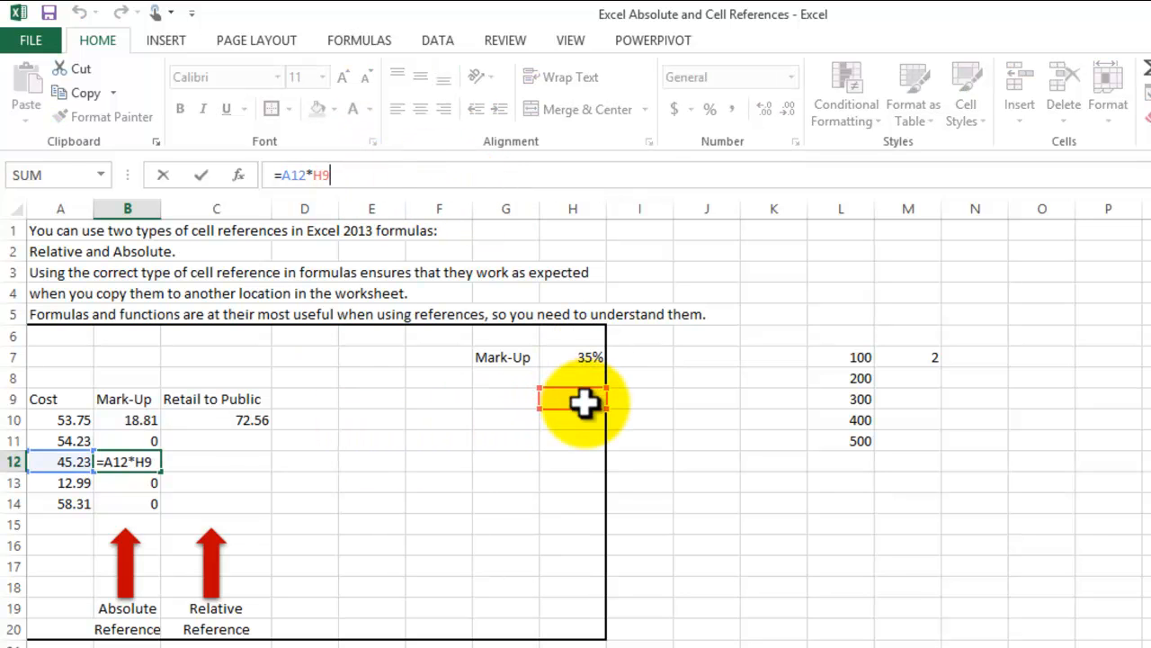
# - Make the H7 reference absolute in cell B10 so the mark-up formula reads =A10*$H$7
pyautogui.click(144, 420)
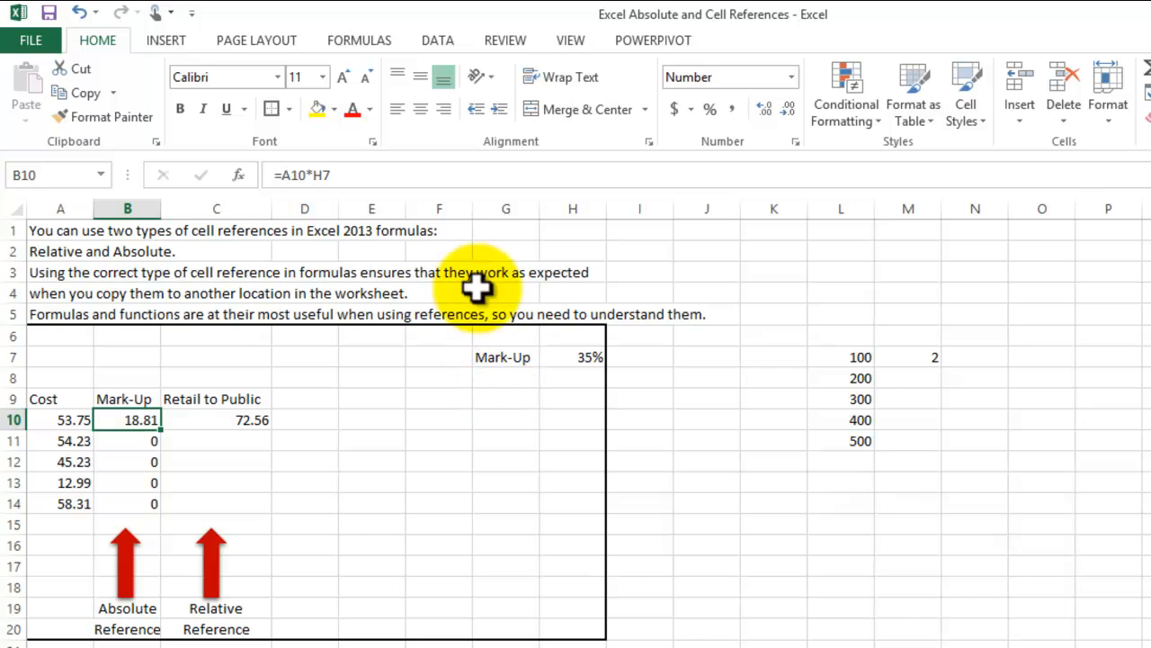
pyautogui.click(340, 174)
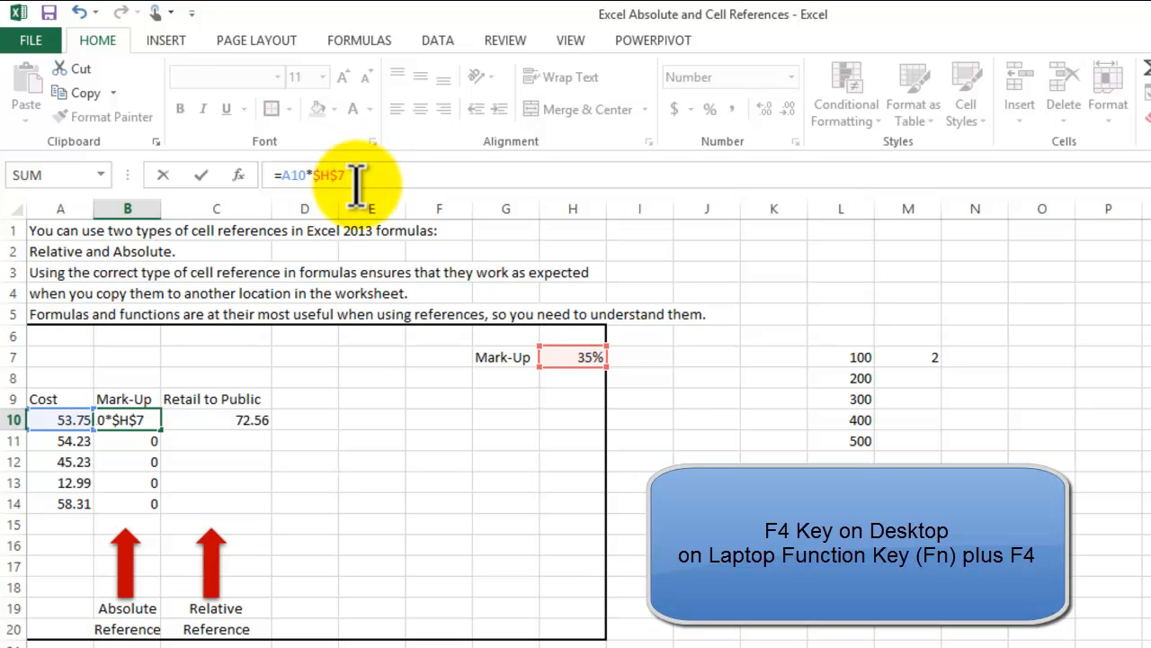
pyautogui.moveTo(346, 175); pyautogui.dragTo(312, 175)
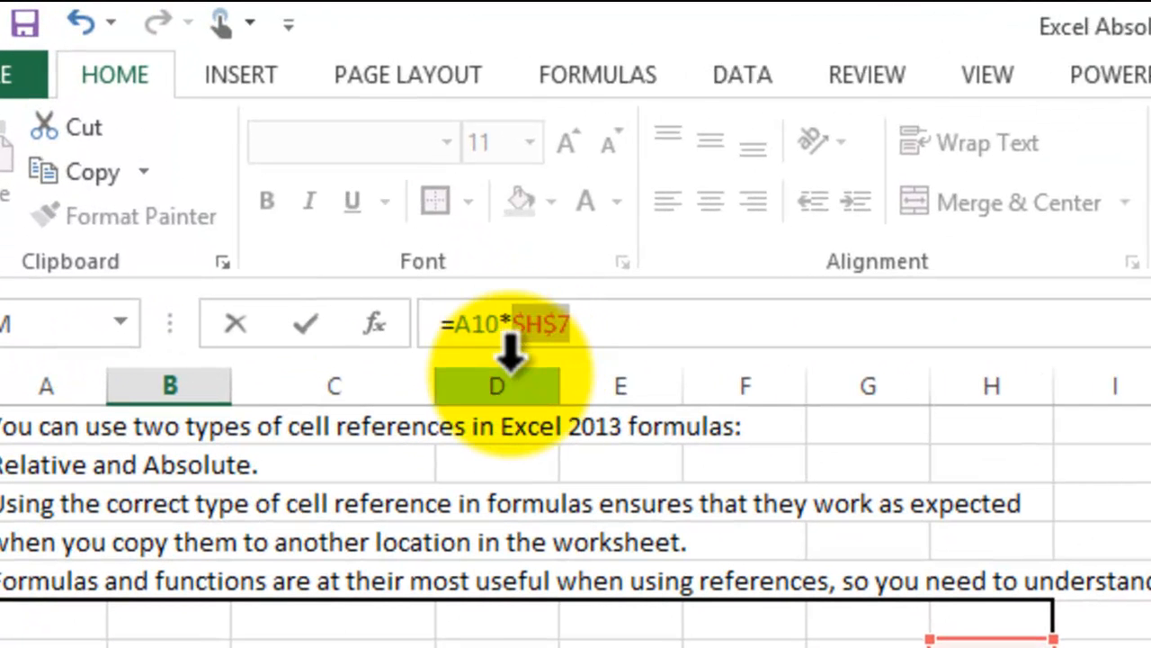
pyautogui.click(610, 313)
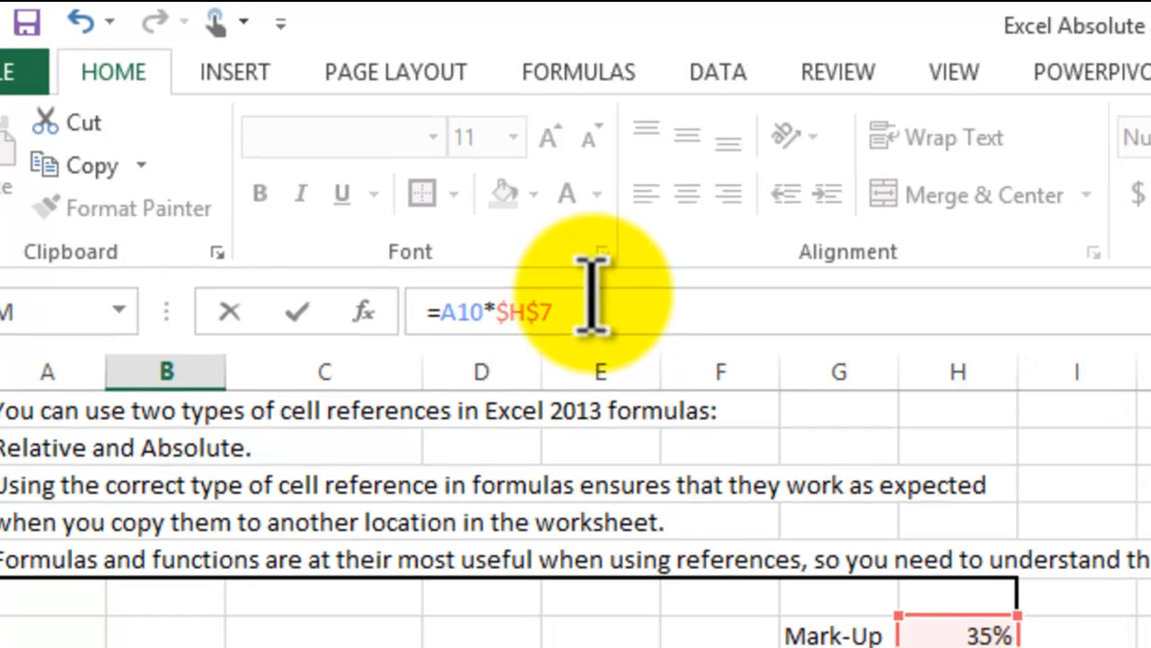
pyautogui.press('Return')
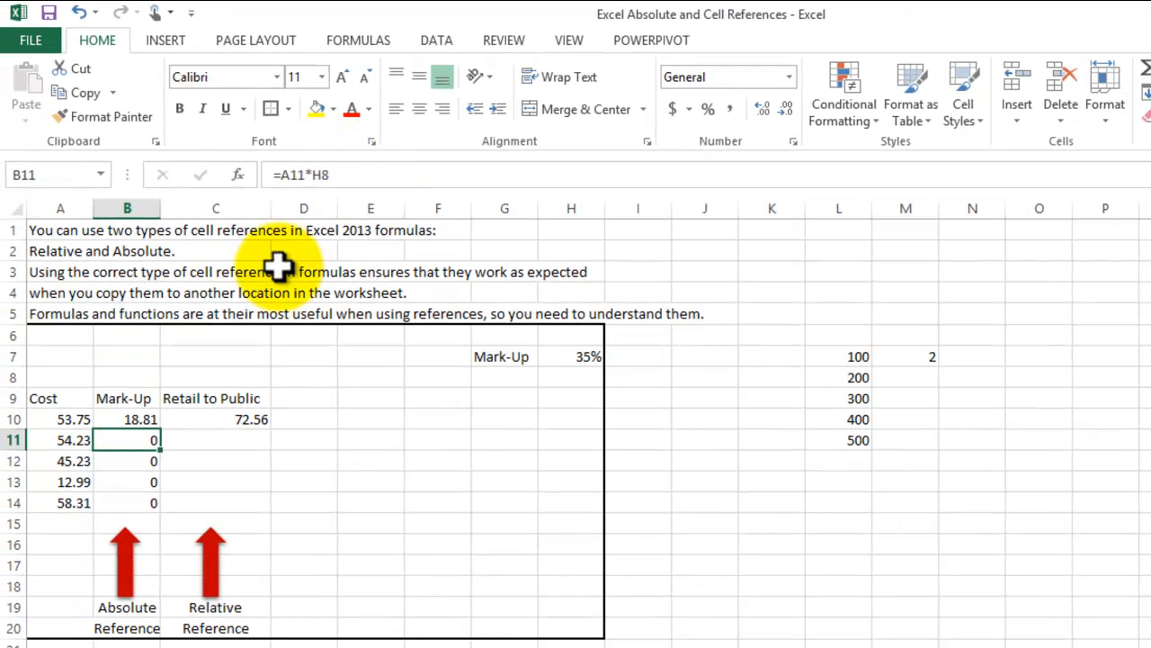
# - Paste only the formula of cell B10 into B11:B14 and reduce those values to two decimal places
pyautogui.click(135, 419)
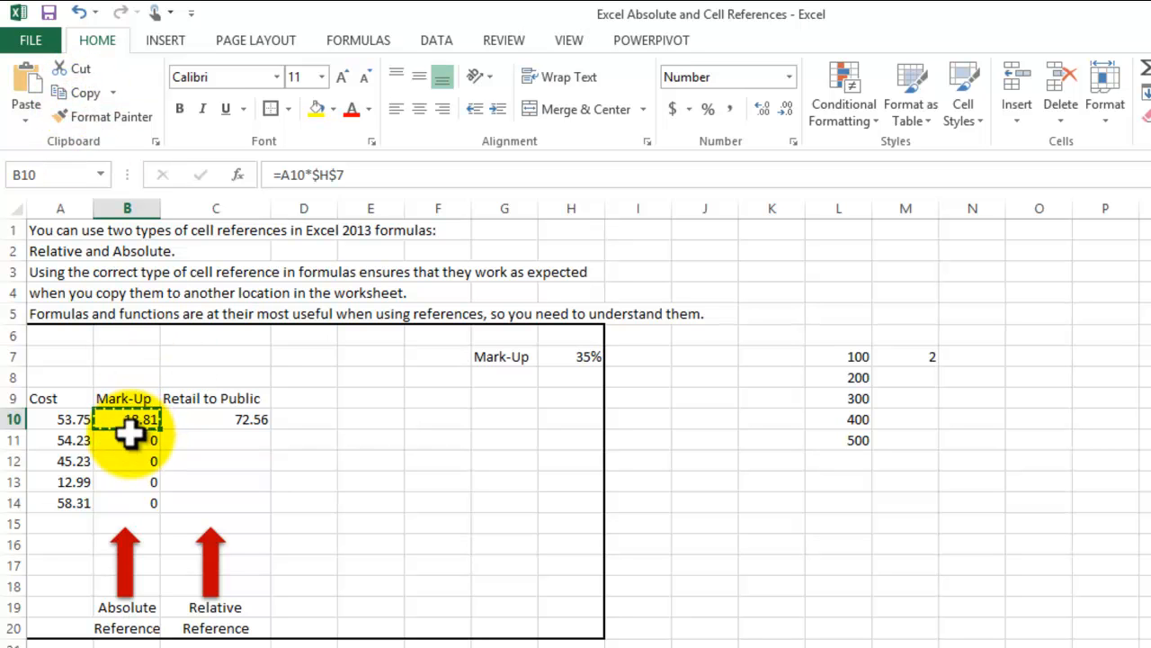
pyautogui.moveTo(126, 438); pyautogui.dragTo(129, 504)
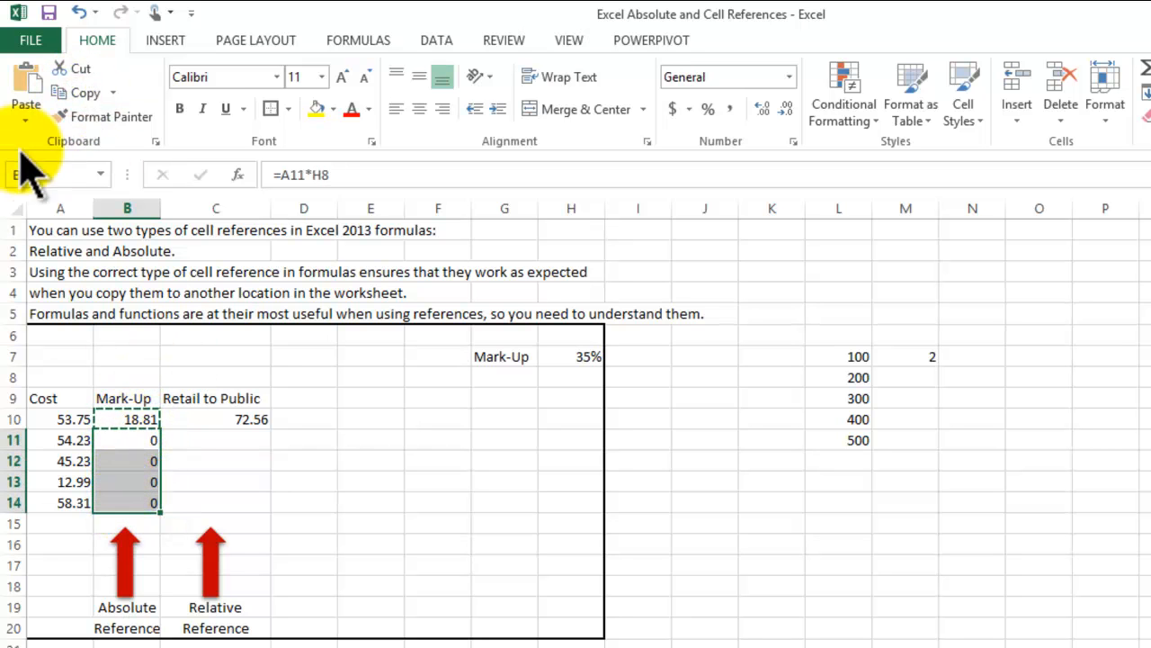
pyautogui.click(22, 120)
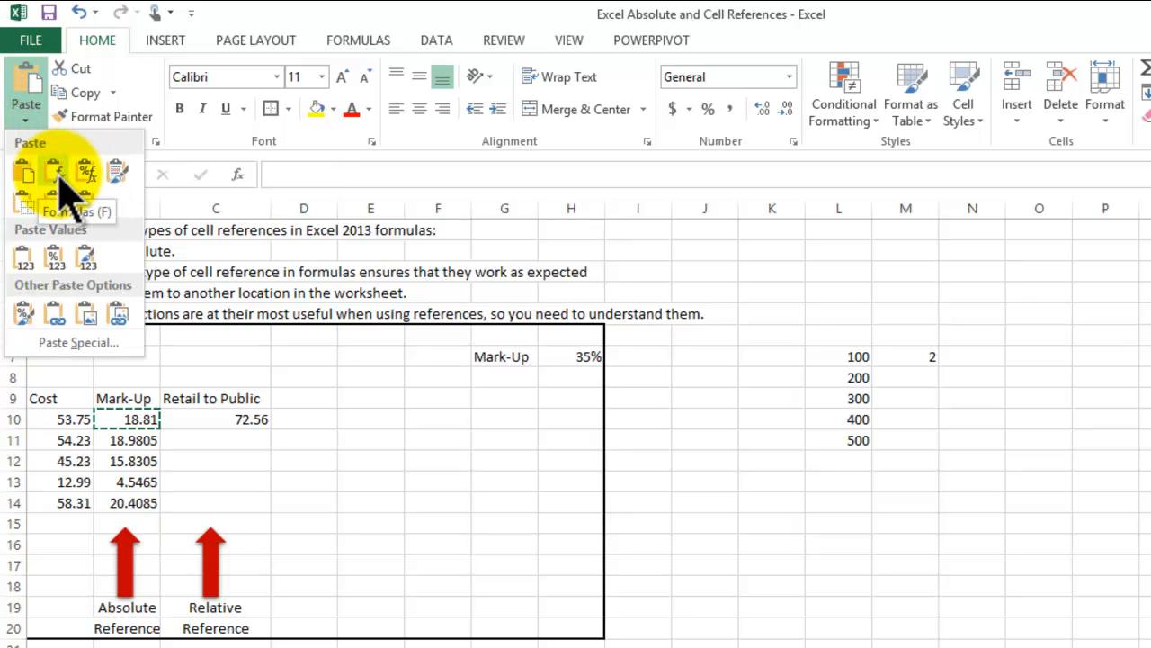
pyautogui.click(57, 173)
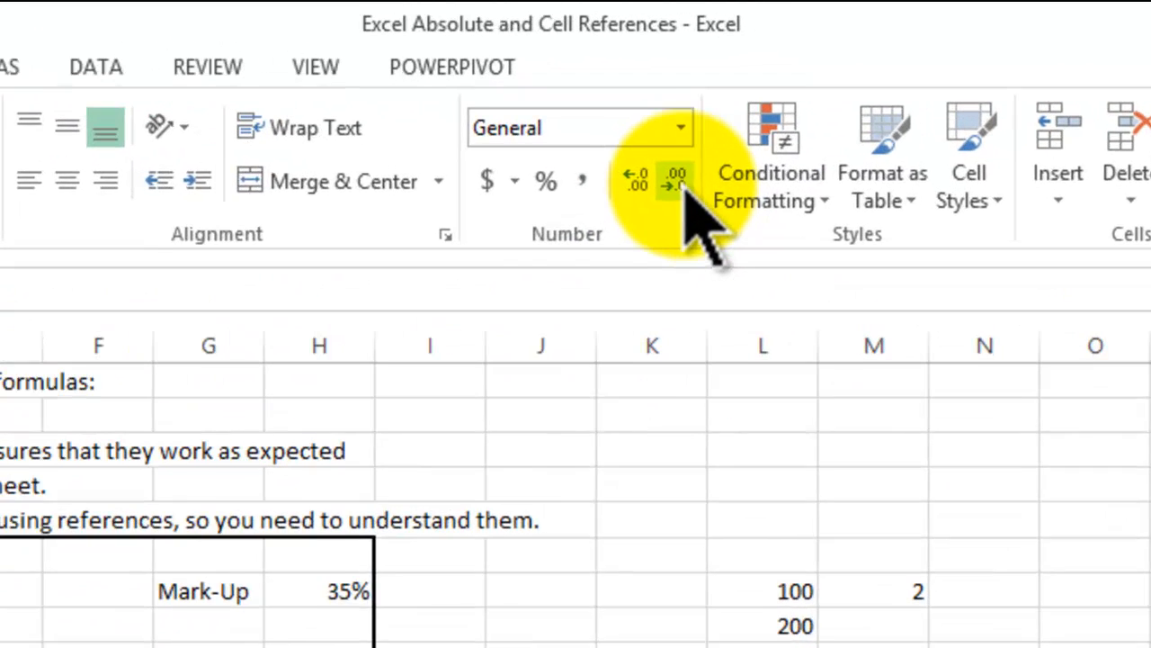
pyautogui.click(786, 108)
pyautogui.click(659, 193)
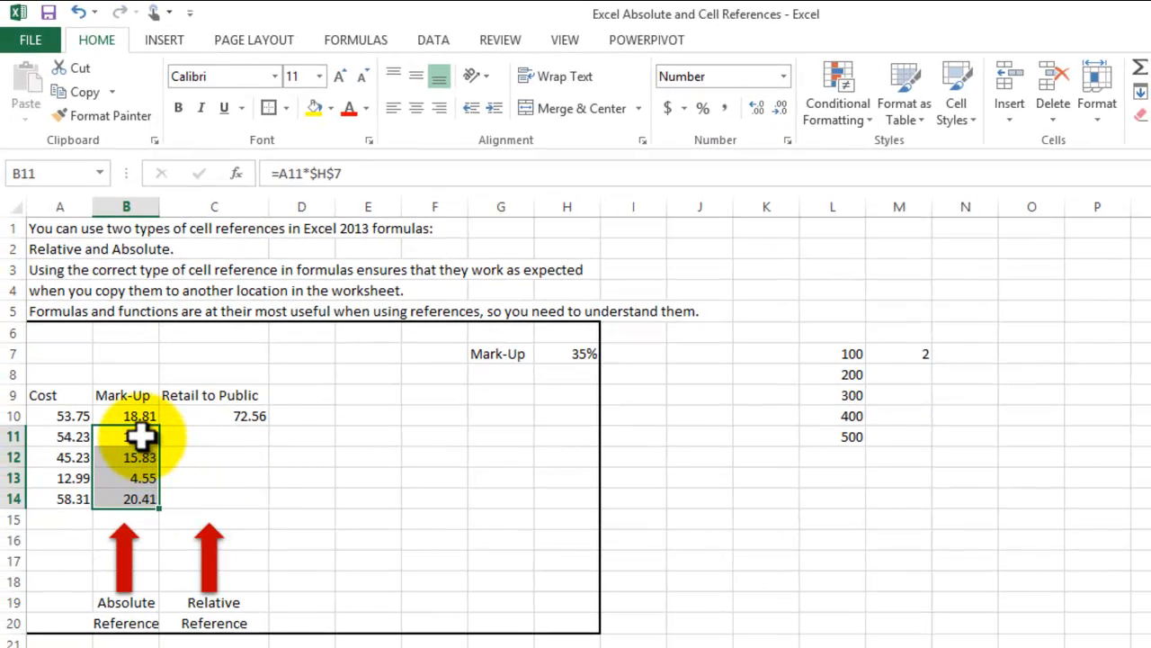
# - Examine the mark-up formulas in cells B11 through B14 and their references to the mark-up percentage in H7
pyautogui.click(141, 436)
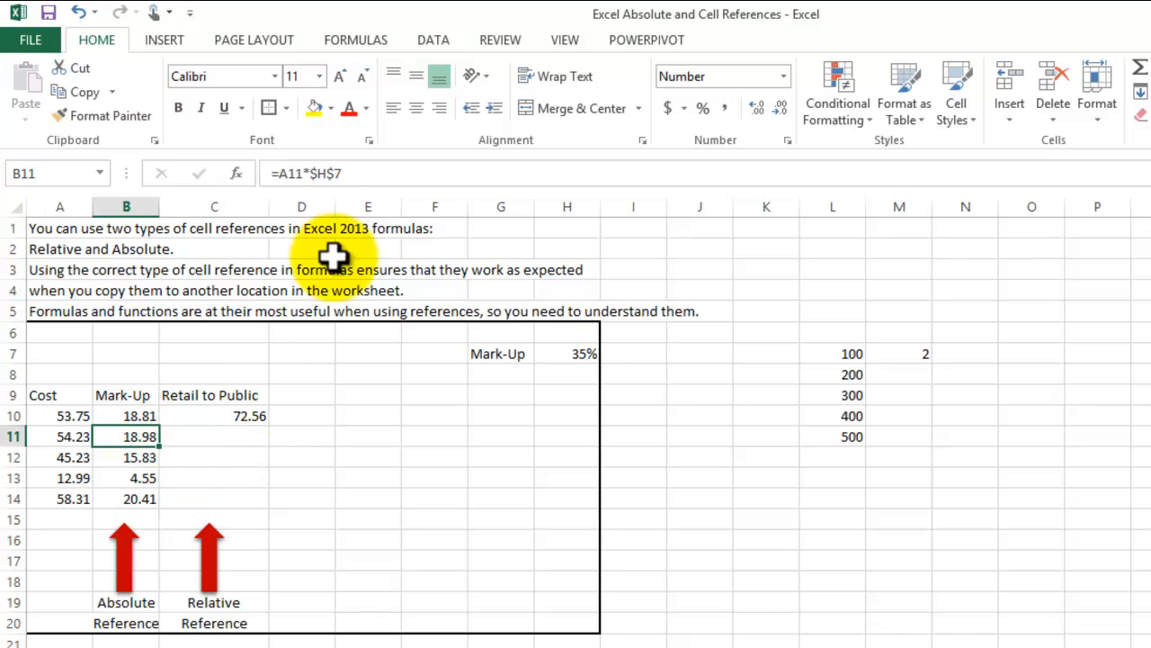
pyautogui.click(362, 172)
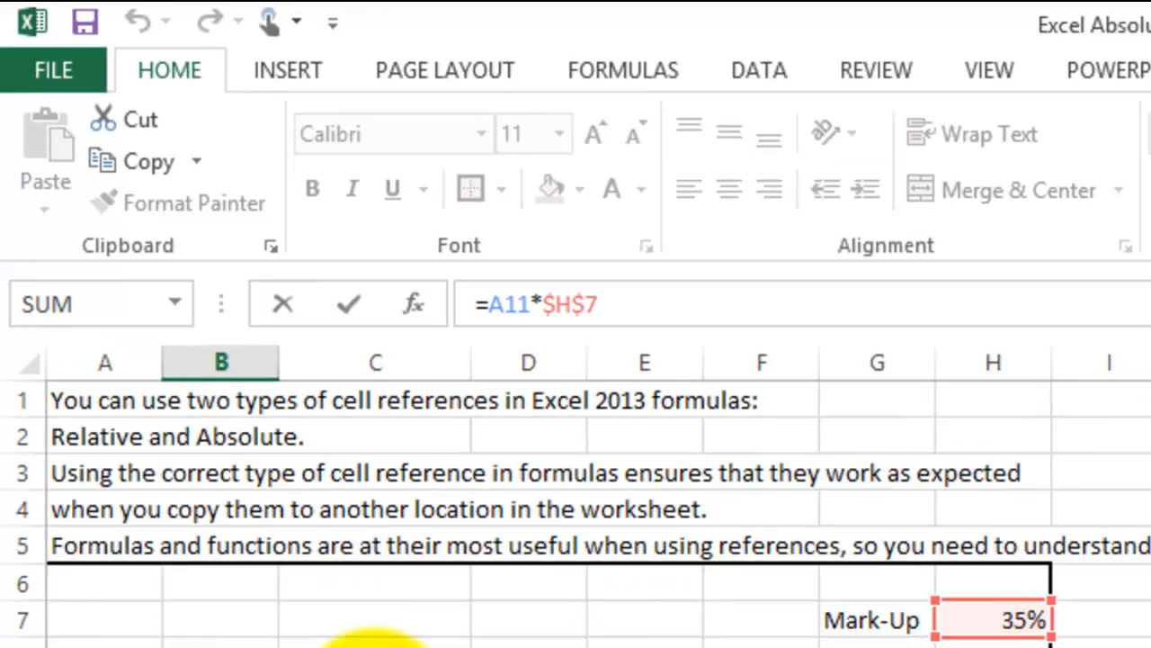
pyautogui.press('Return')
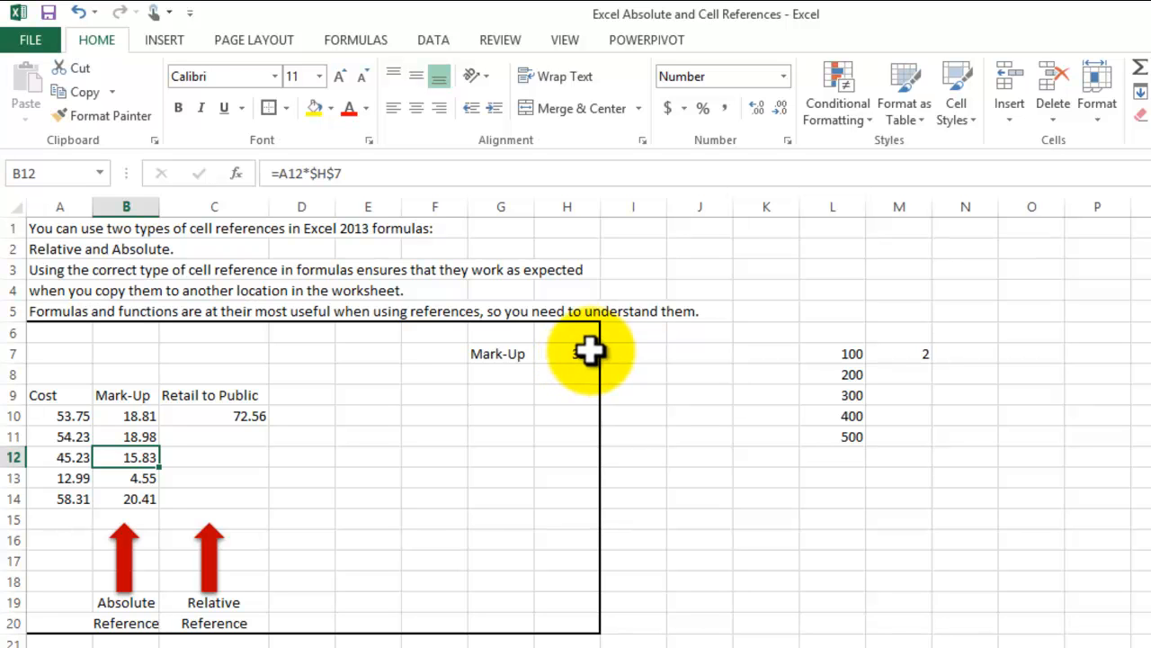
pyautogui.click(586, 356)
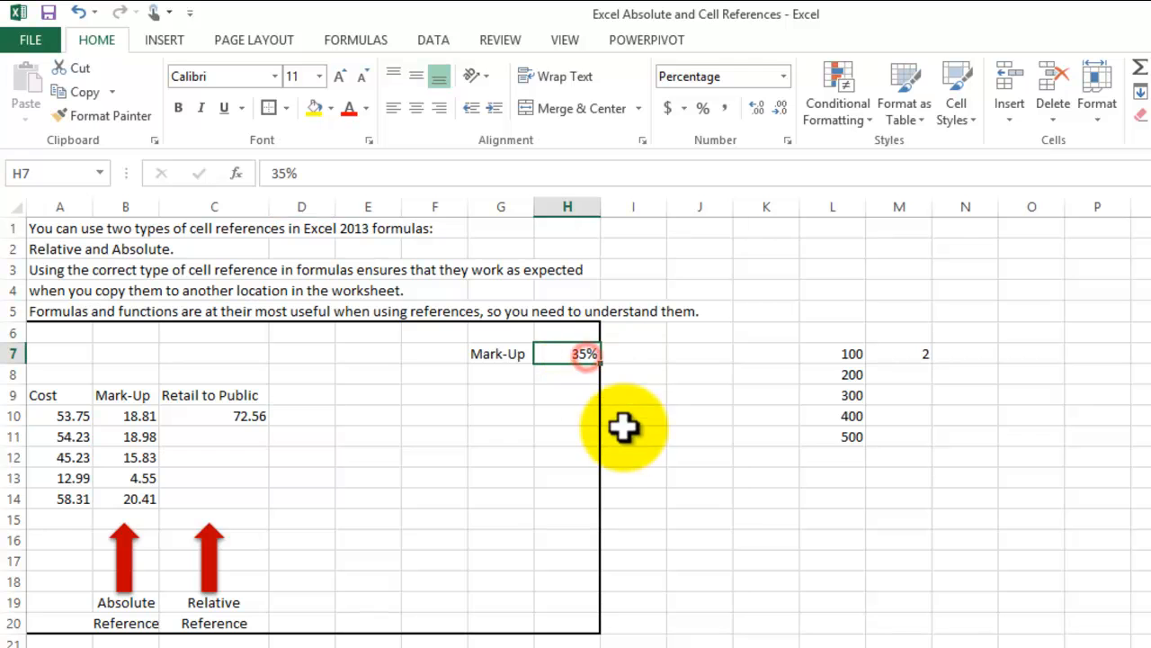
pyautogui.click(142, 458)
pyautogui.doubleClick(142, 459)
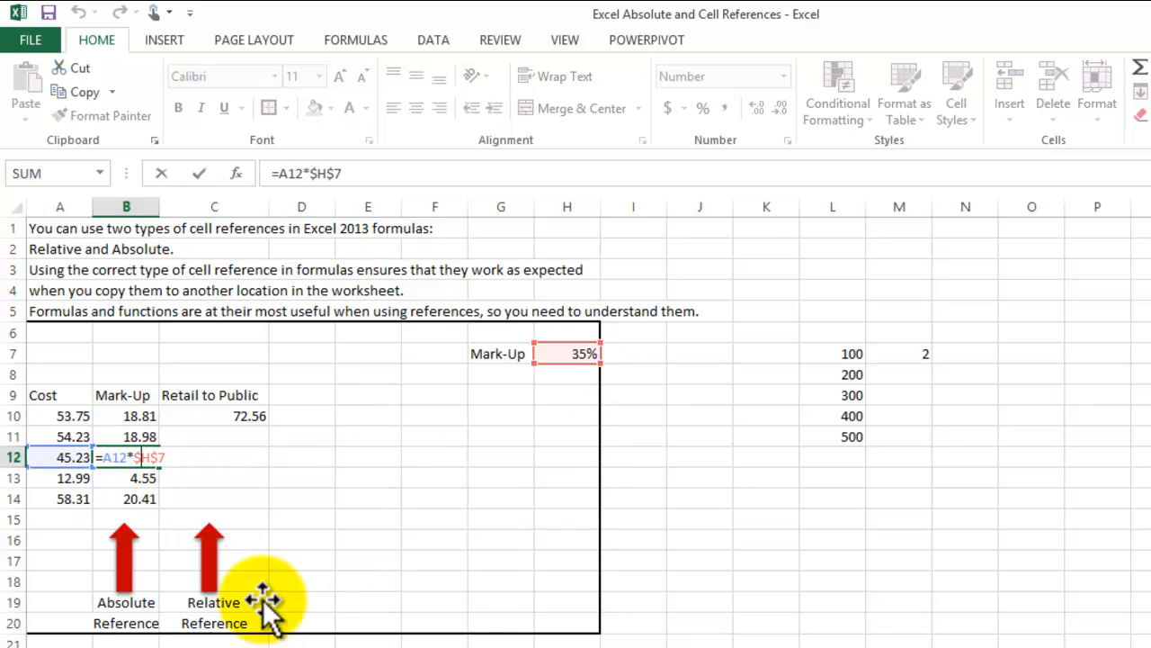
pyautogui.doubleClick(136, 476)
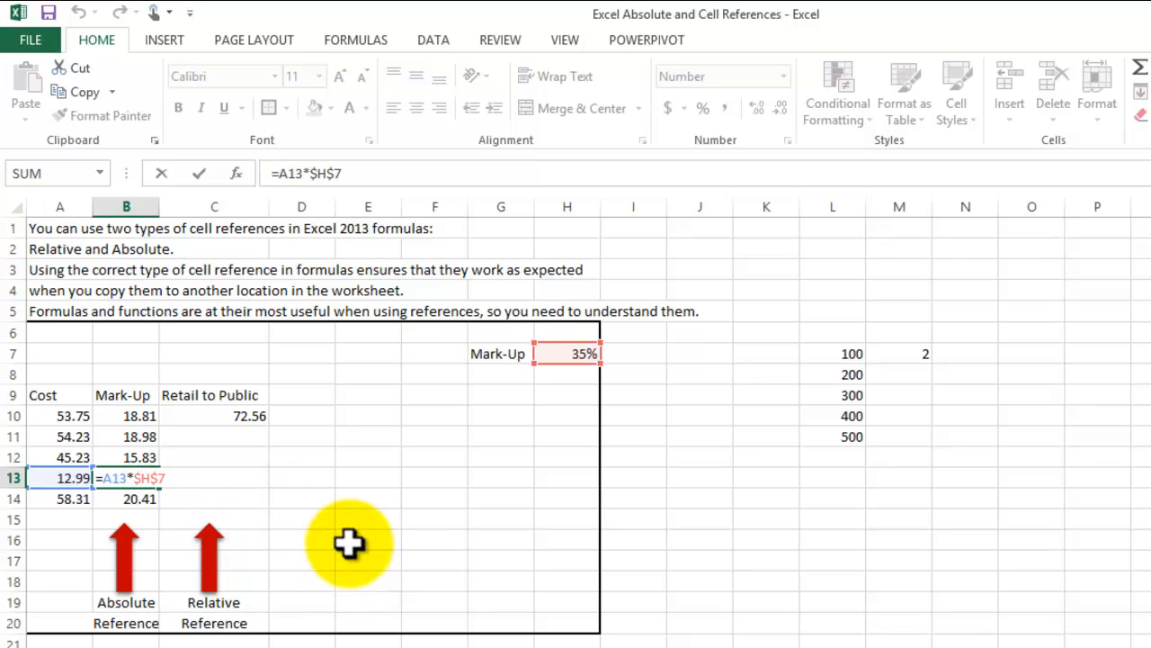
pyautogui.doubleClick(136, 499)
pyautogui.click(404, 578)
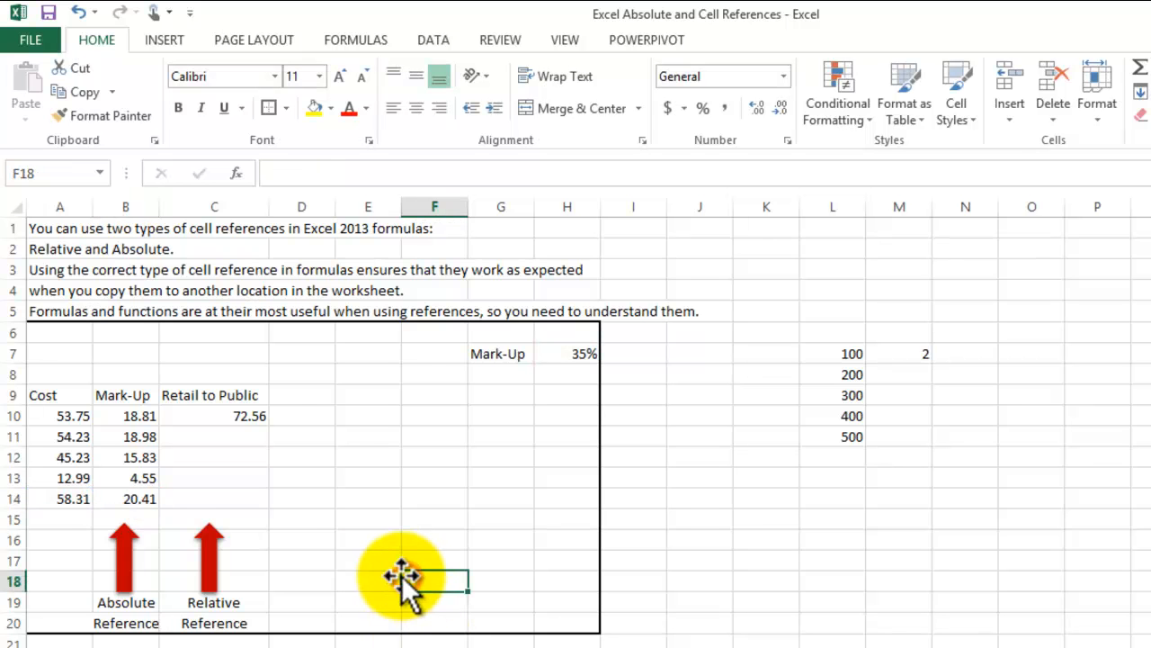
# - Examine the Retail to Public formula in cell C10 and the cells it references
pyautogui.click(240, 414)
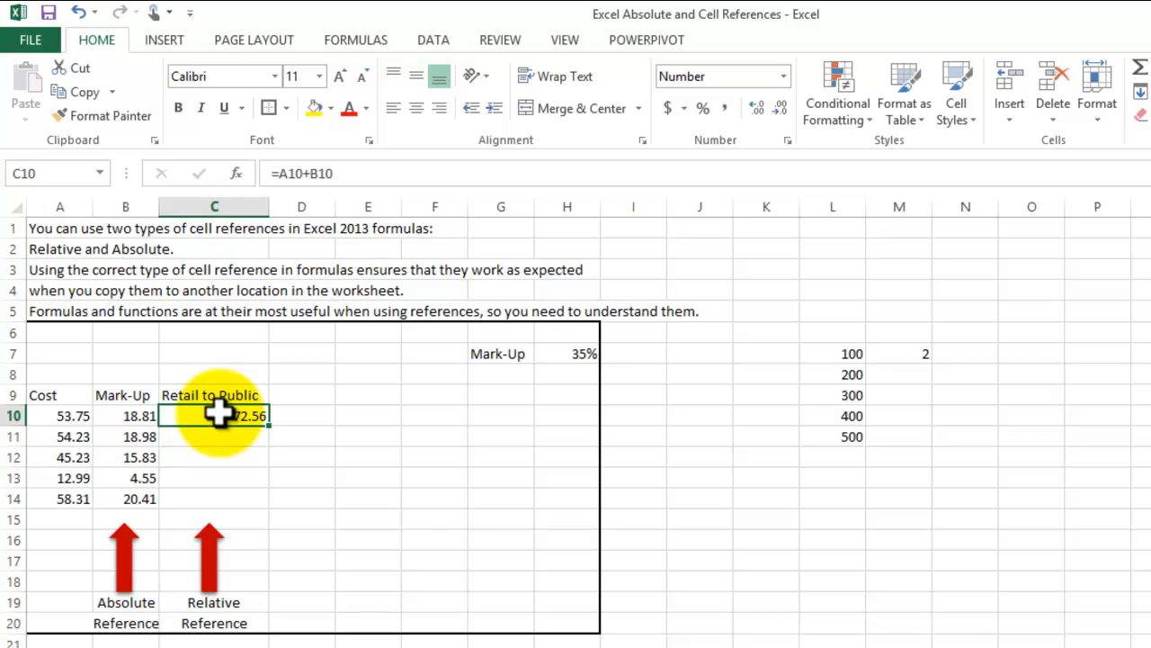
pyautogui.click(368, 174)
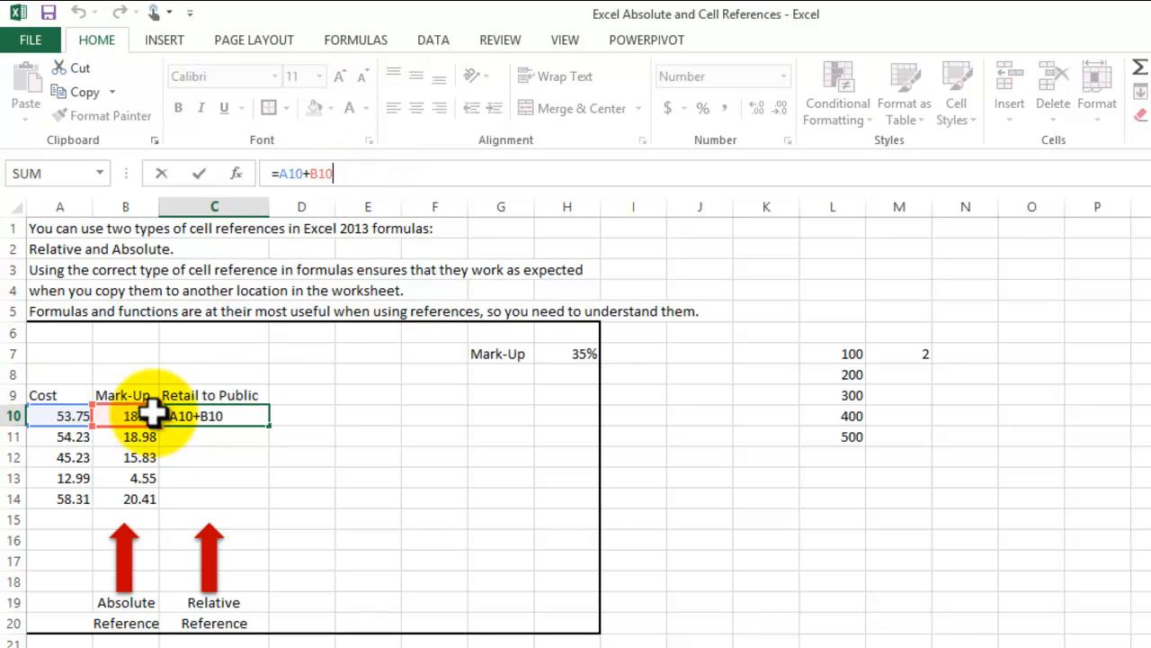
pyautogui.press('Return')
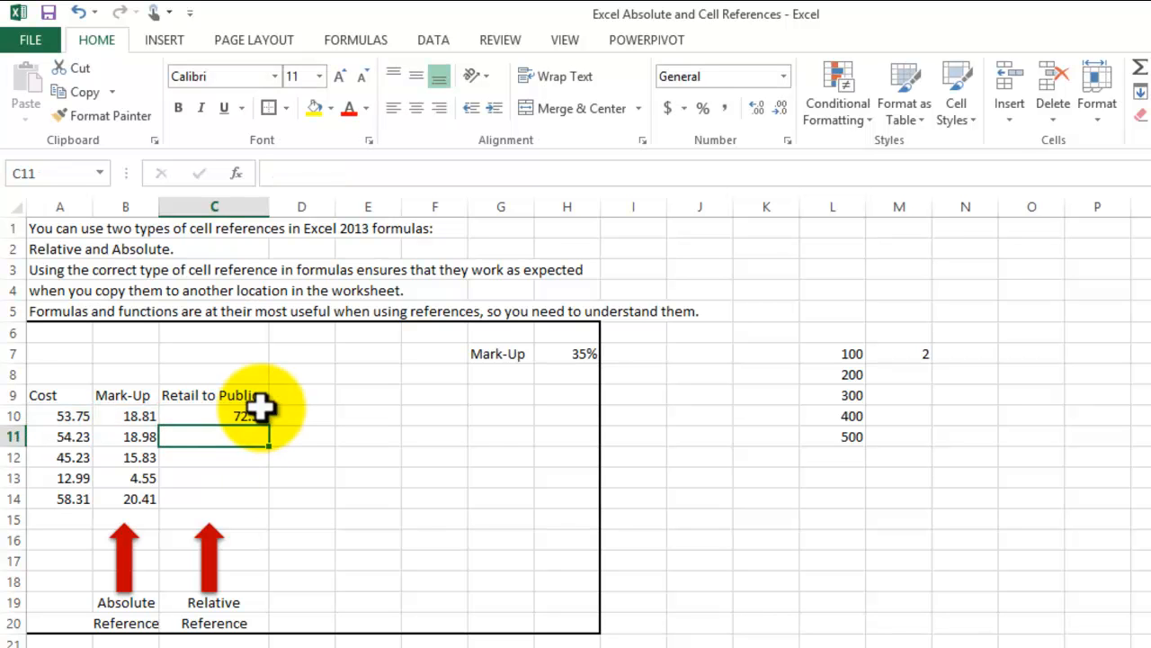
# - Paste only the formula of cell C10 into C11:C14 and reduce those values to two decimal places
pyautogui.click(252, 417)
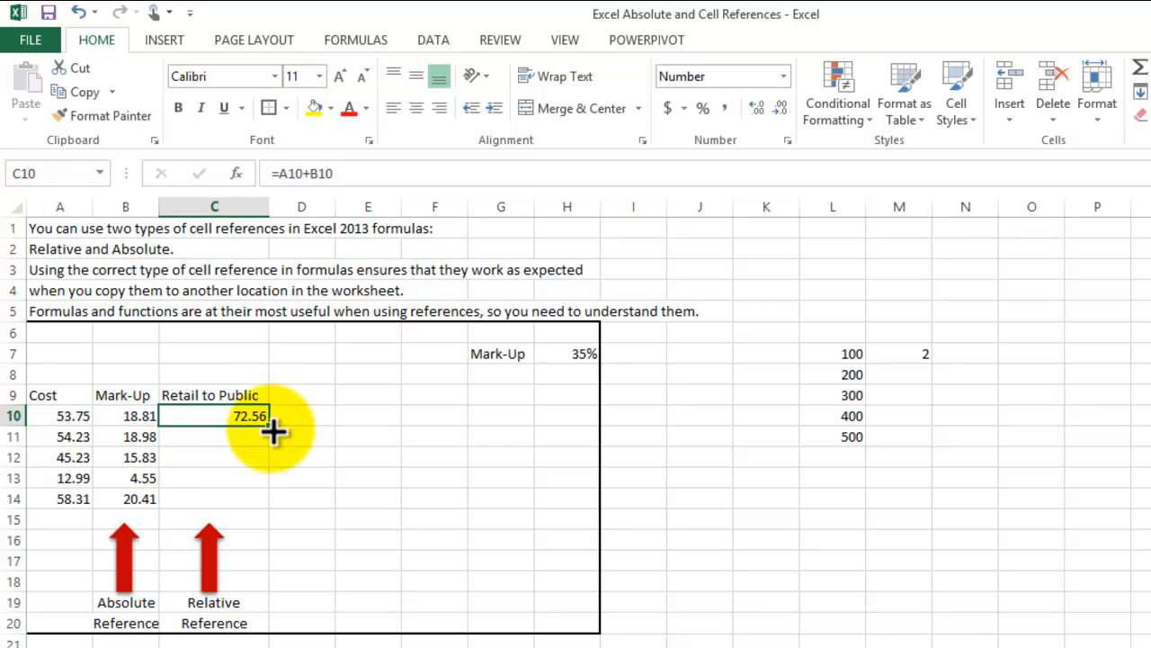
pyautogui.click(85, 91)
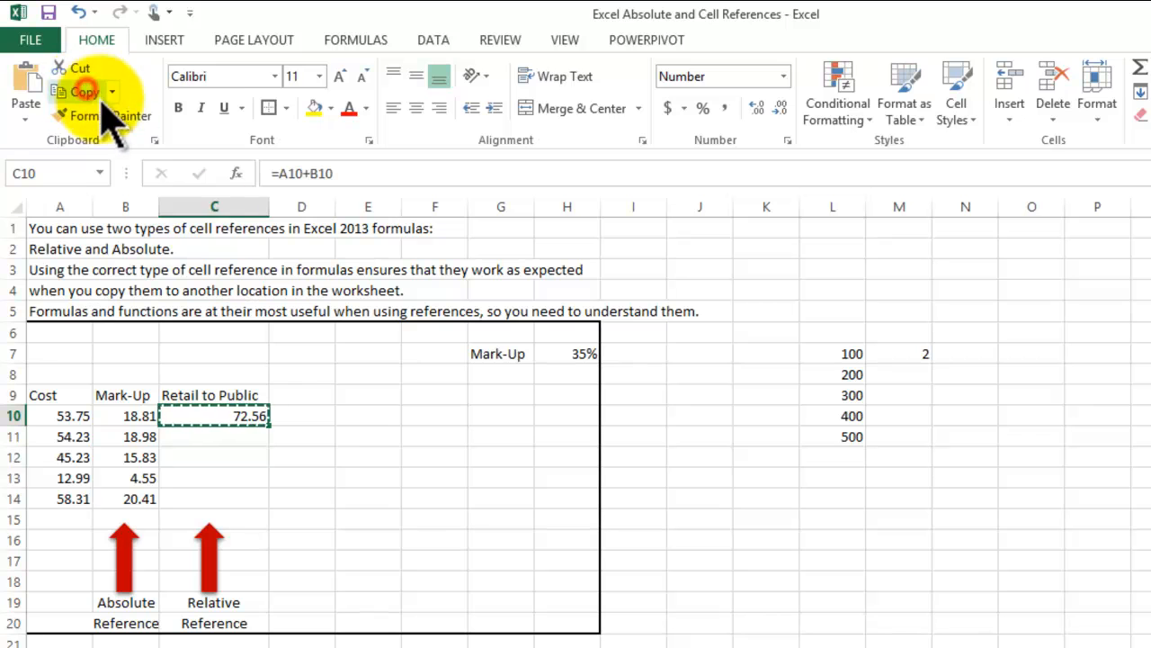
pyautogui.moveTo(226, 434); pyautogui.dragTo(219, 494)
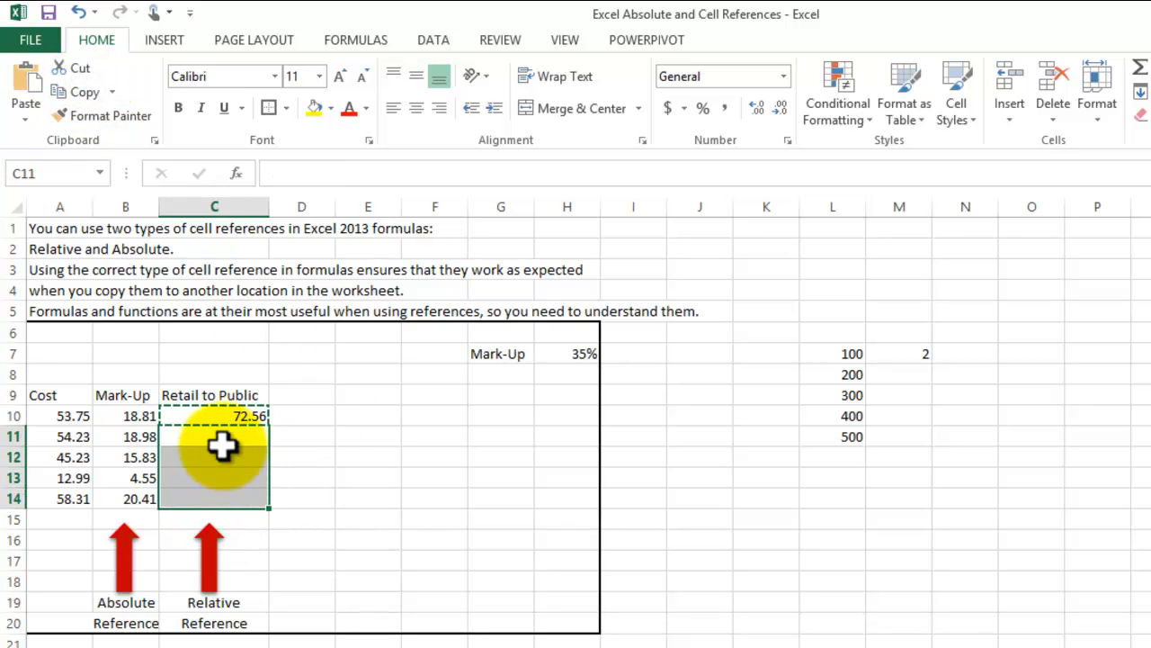
pyautogui.click(26, 117)
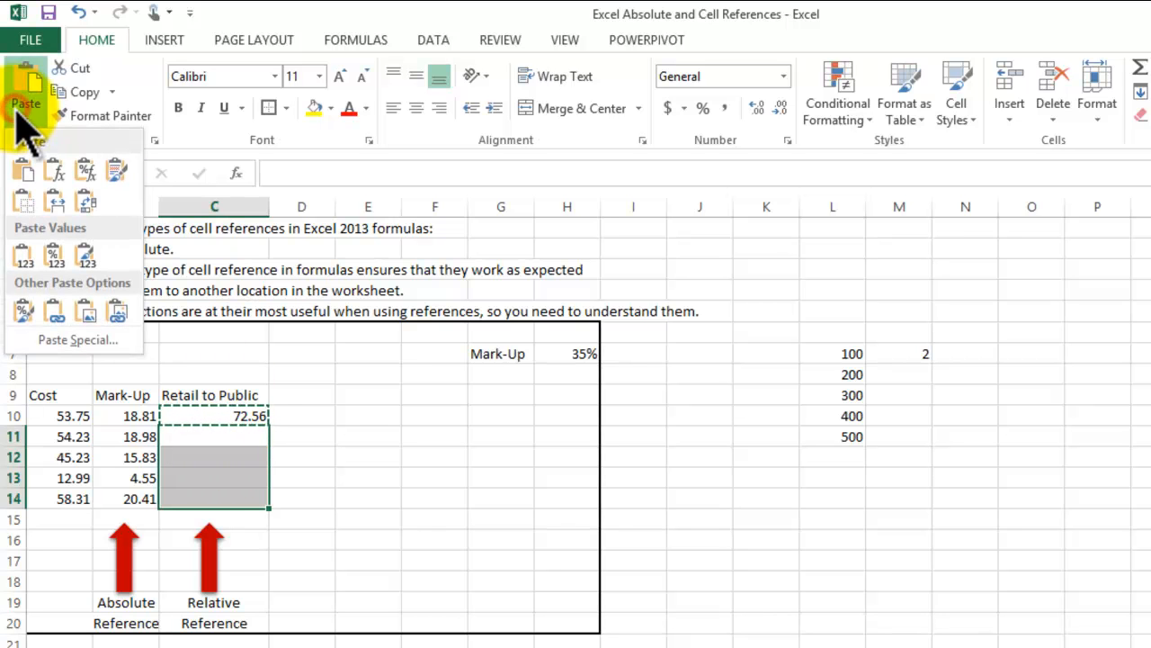
pyautogui.click(56, 175)
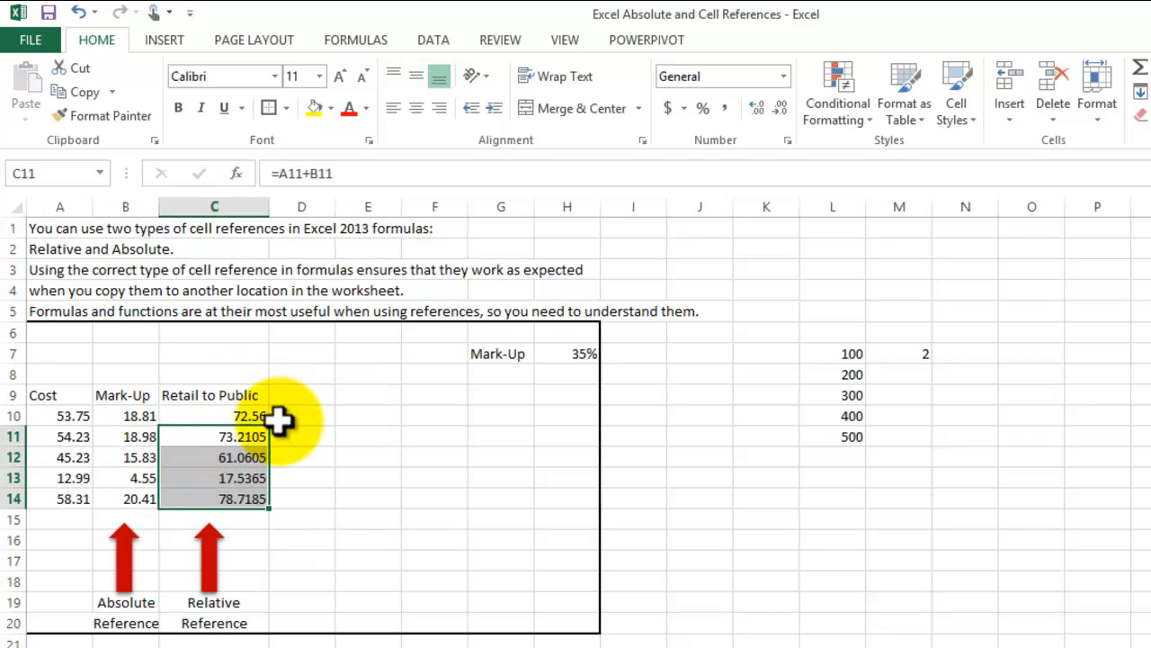
pyautogui.press('Escape')
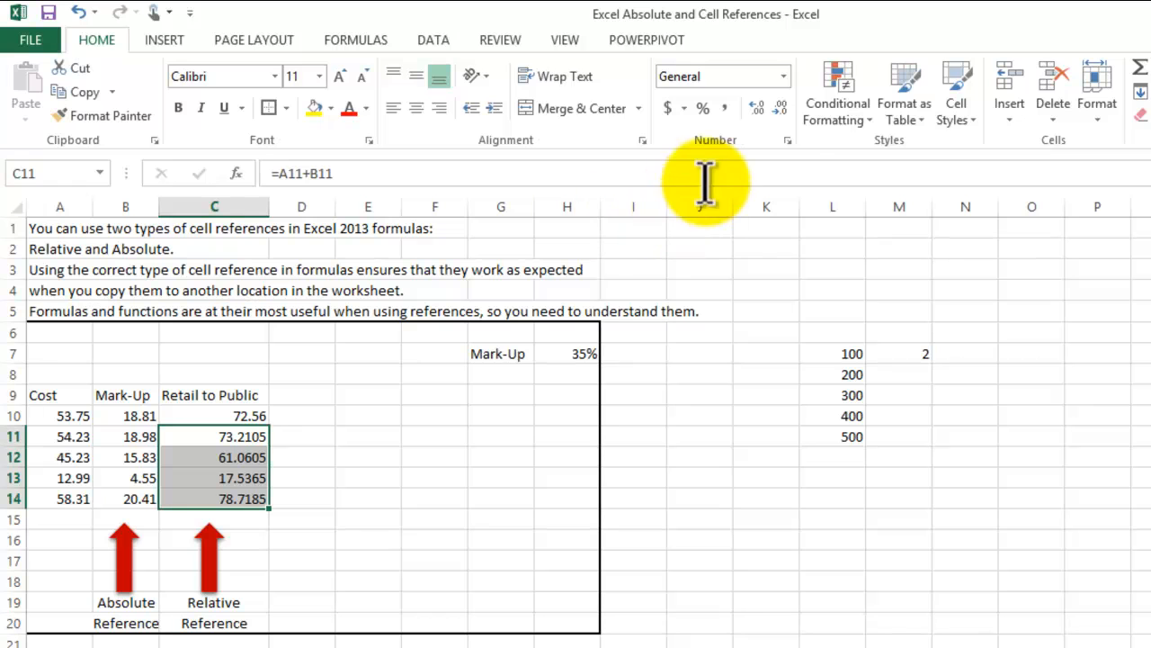
pyautogui.click(781, 110)
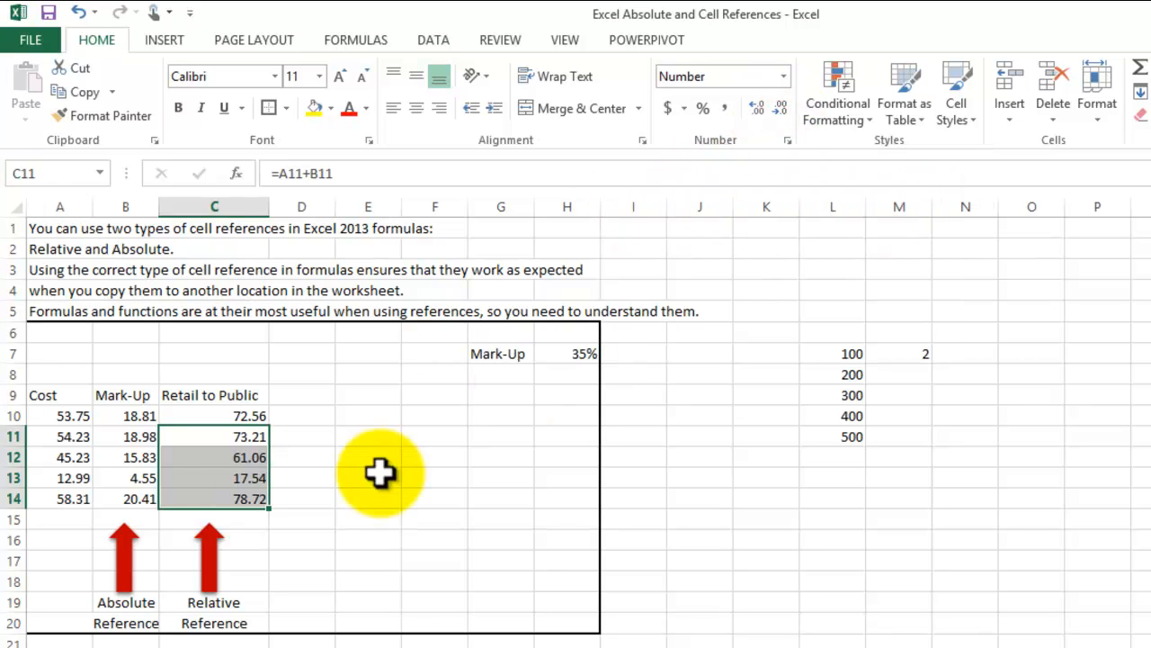
pyautogui.click(364, 499)
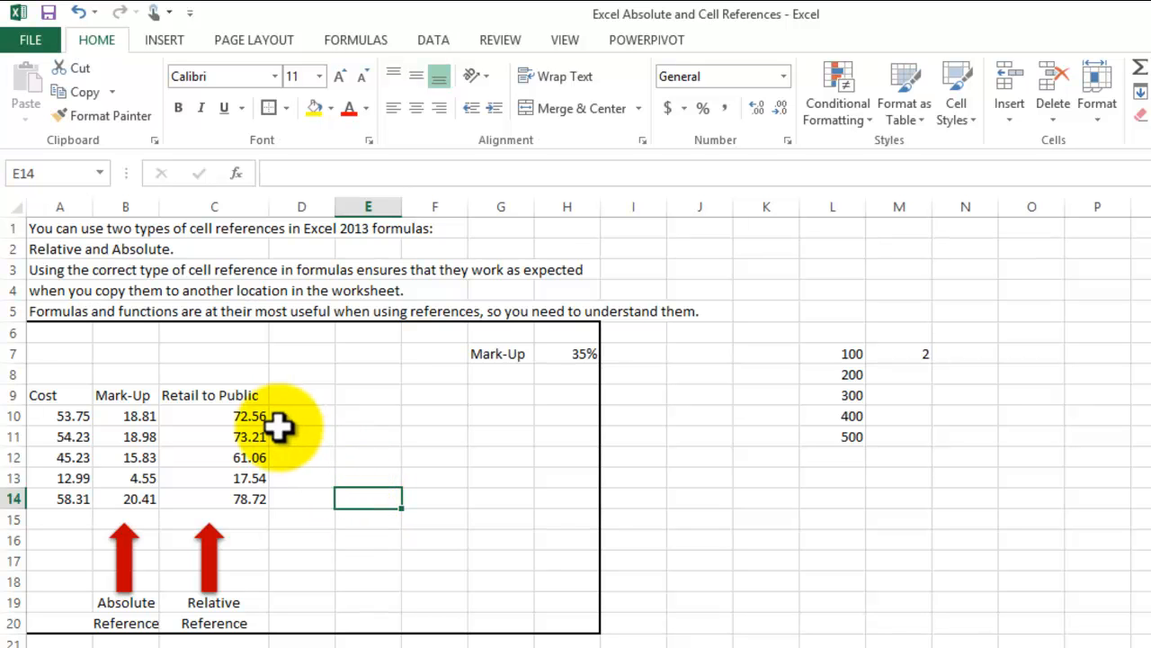
# - Examine the Retail to Public formulas in cells C10 through C13 to compare which cost and mark-up cells they reference
pyautogui.click(246, 417)
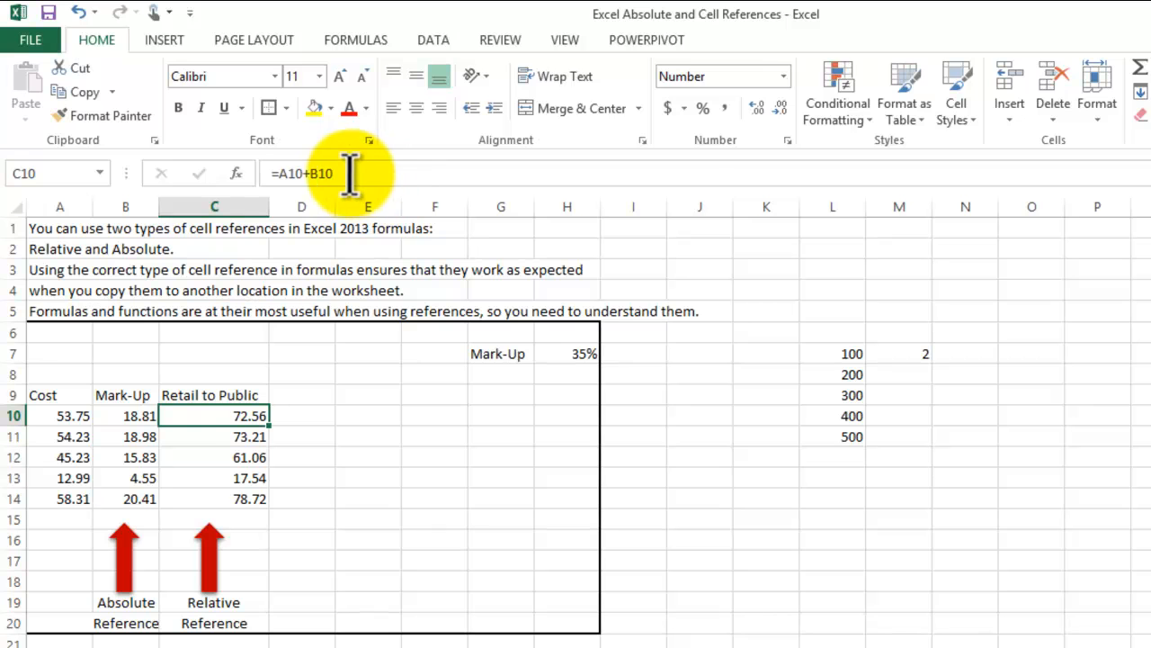
pyautogui.click(218, 438)
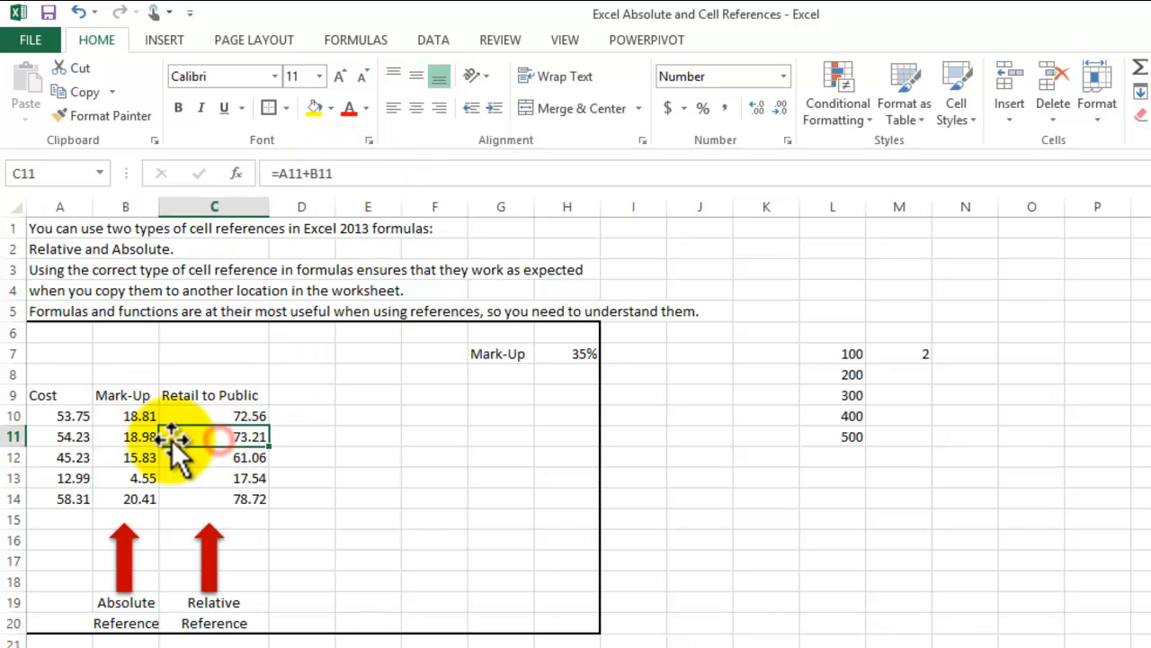
pyautogui.doubleClick(204, 434)
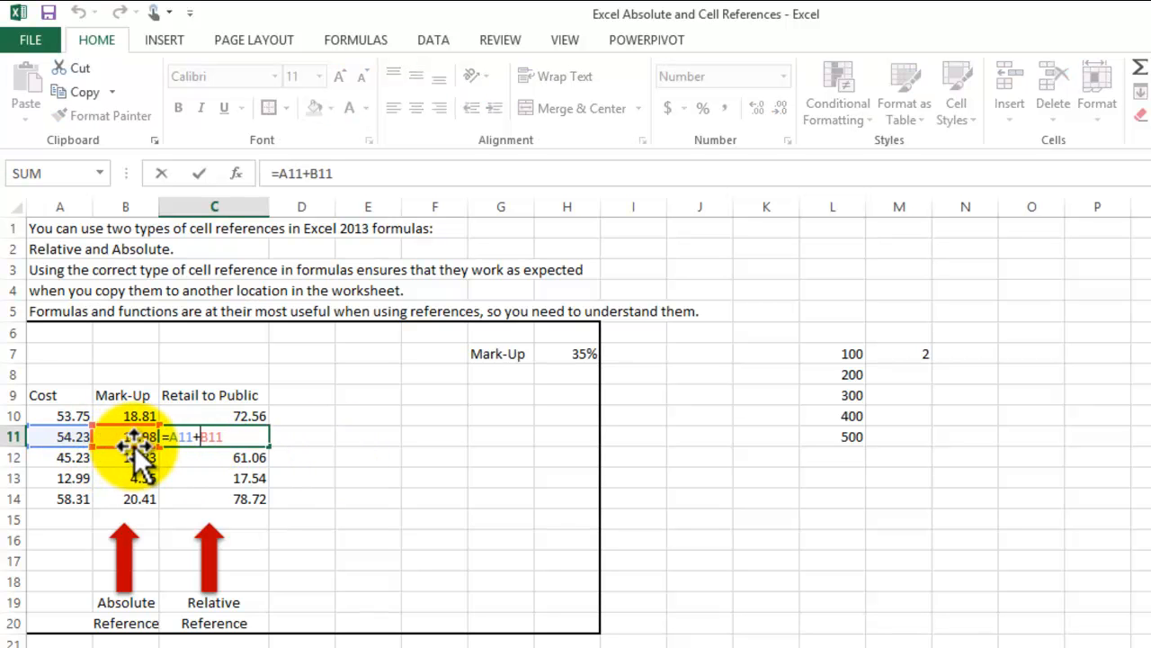
pyautogui.press('Return')
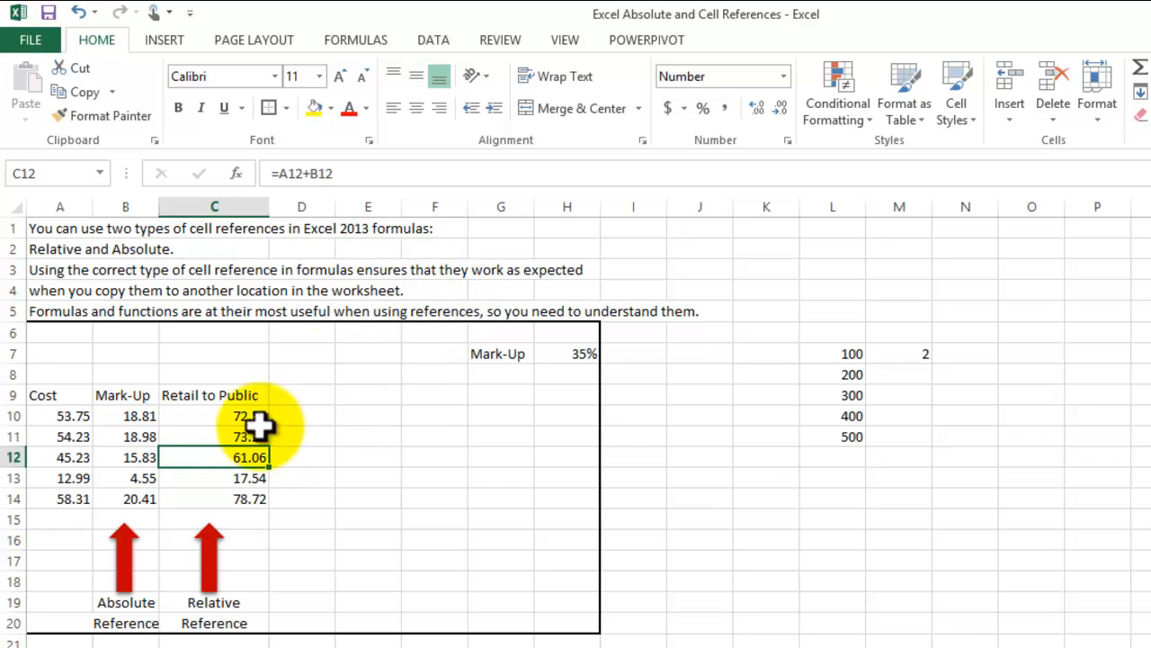
pyautogui.doubleClick(229, 460)
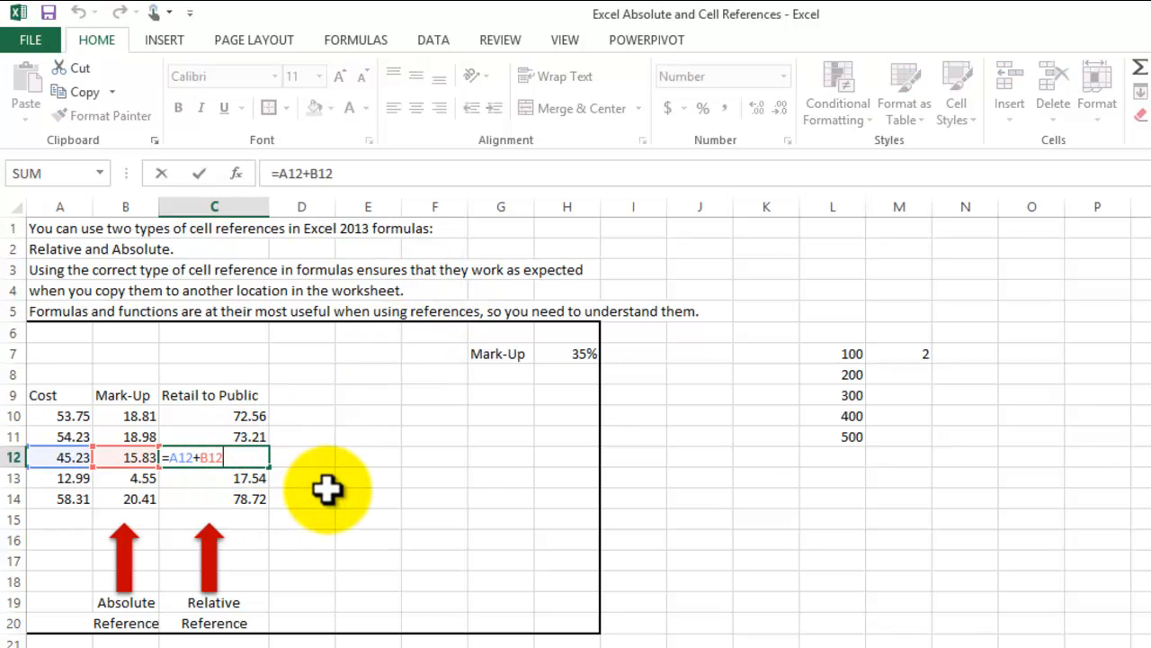
pyautogui.press('Return')
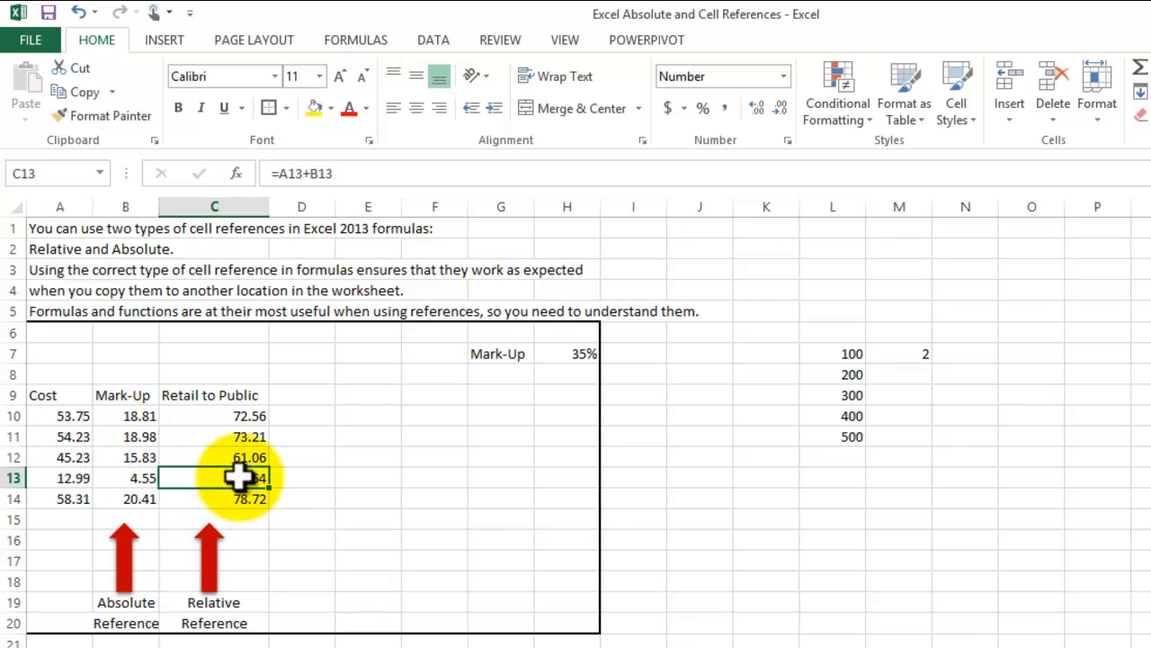
pyautogui.click(310, 556)
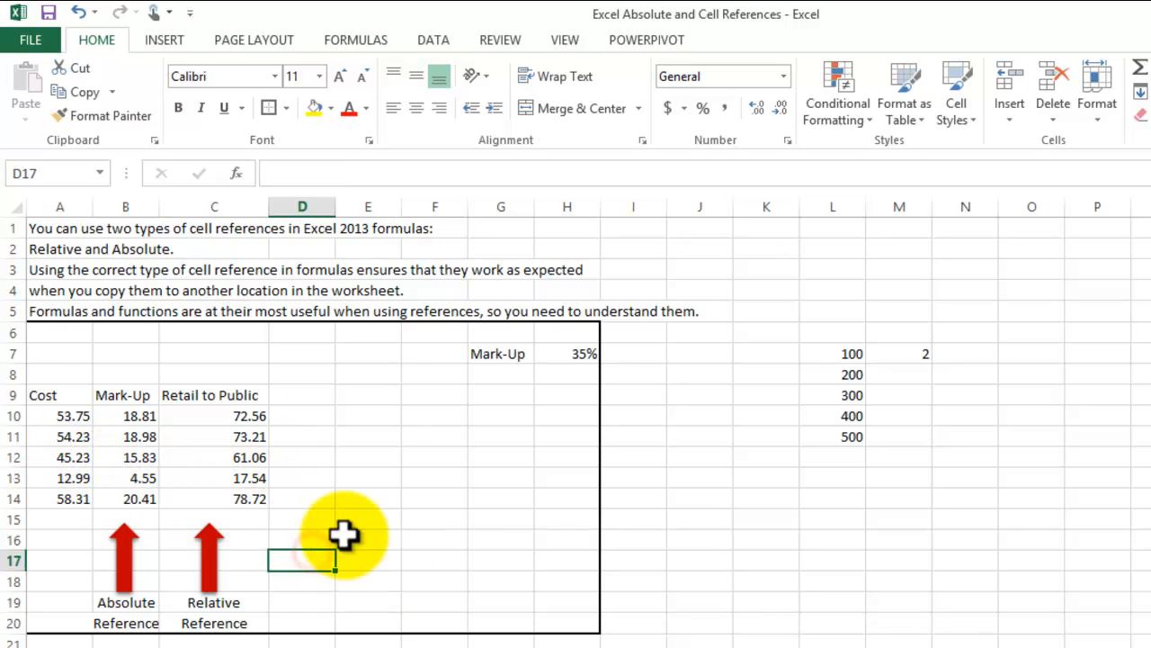
pyautogui.click(370, 560)
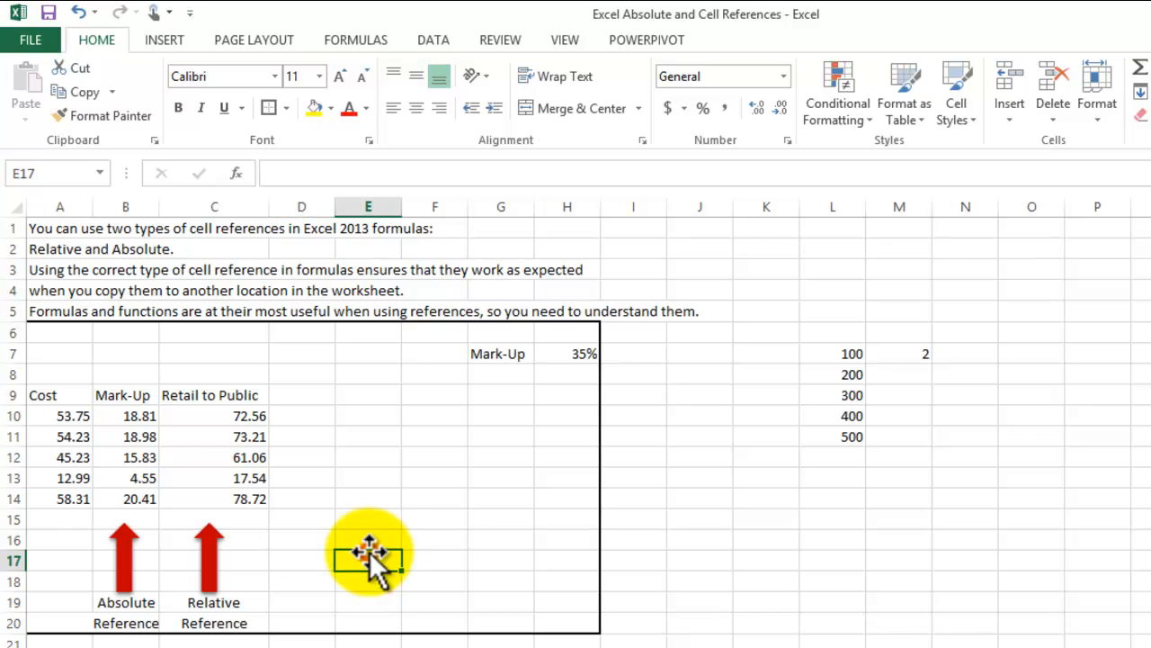
# - Cycle the H7 reference in cell B11's mark-up formula through its reference types, ending on the absolute form $H$7
pyautogui.click(132, 437)
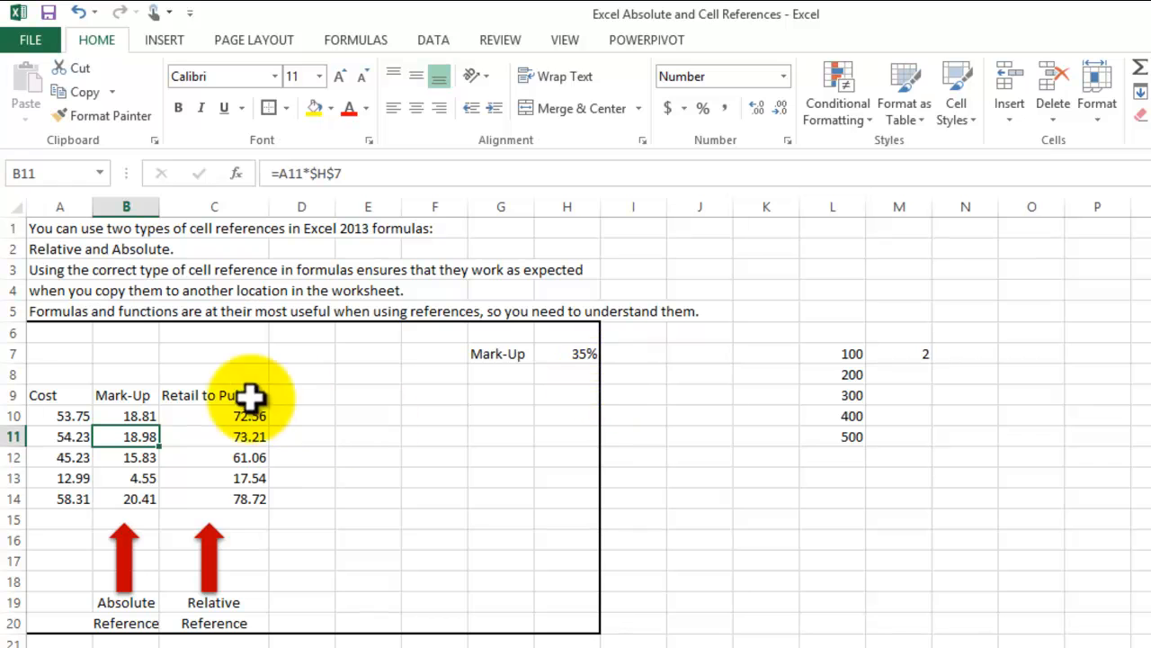
pyautogui.click(369, 173)
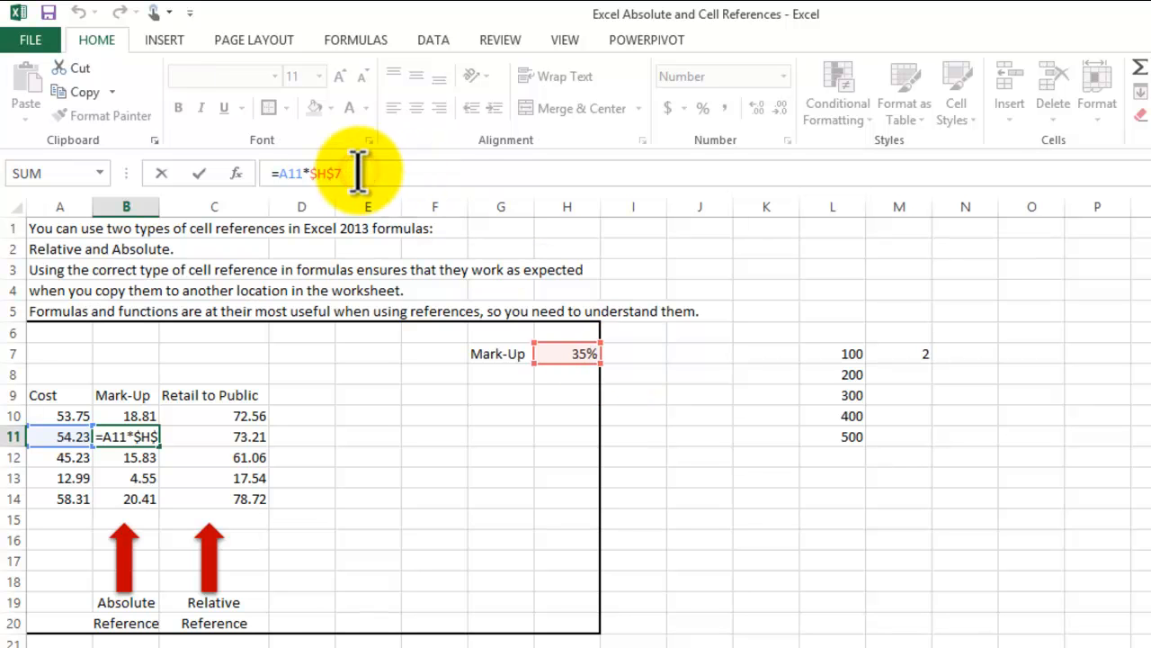
pyautogui.press('F4')
pyautogui.press('F4')
pyautogui.press('F4')
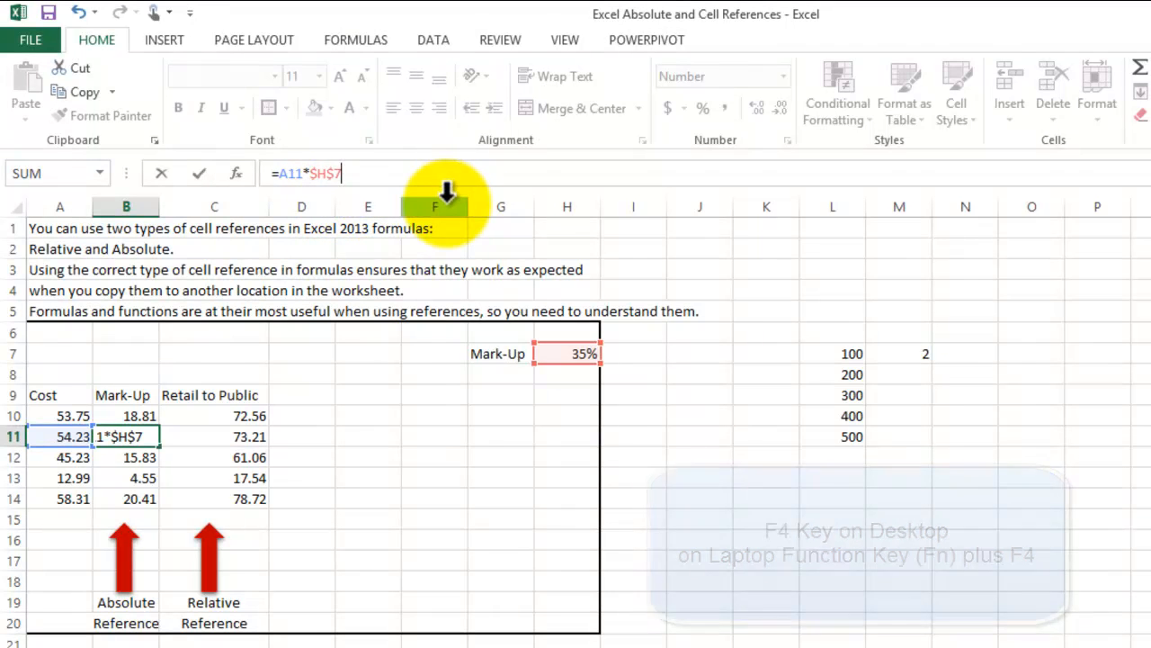
pyautogui.press('Return')
pyautogui.click(522, 495)
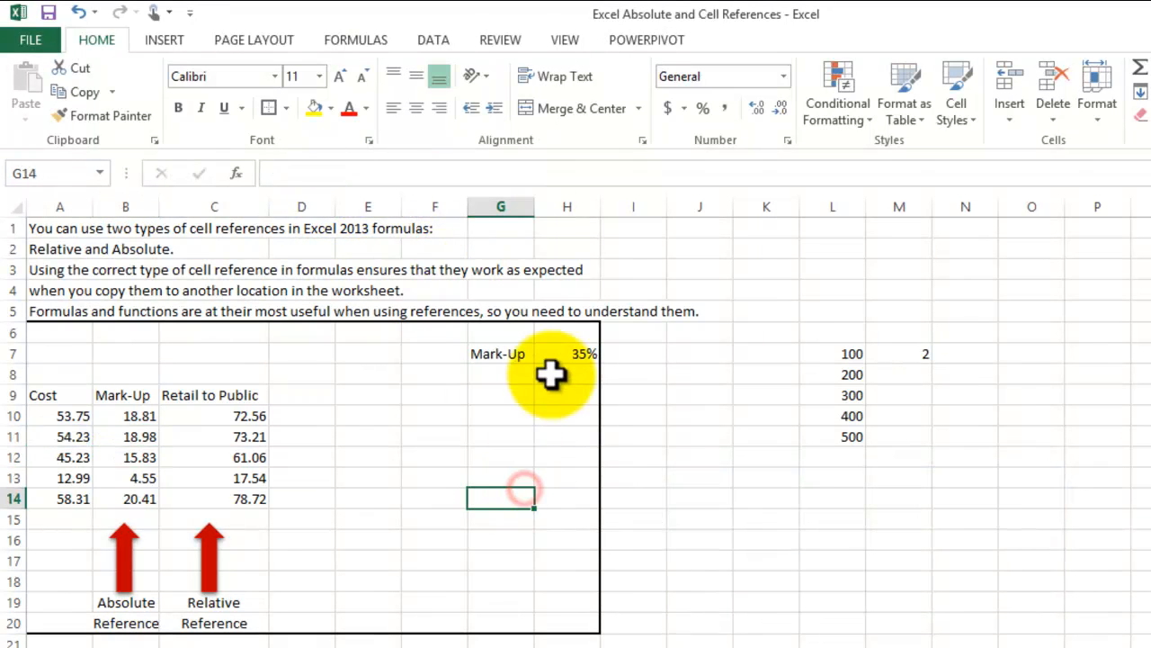
pyautogui.click(571, 353)
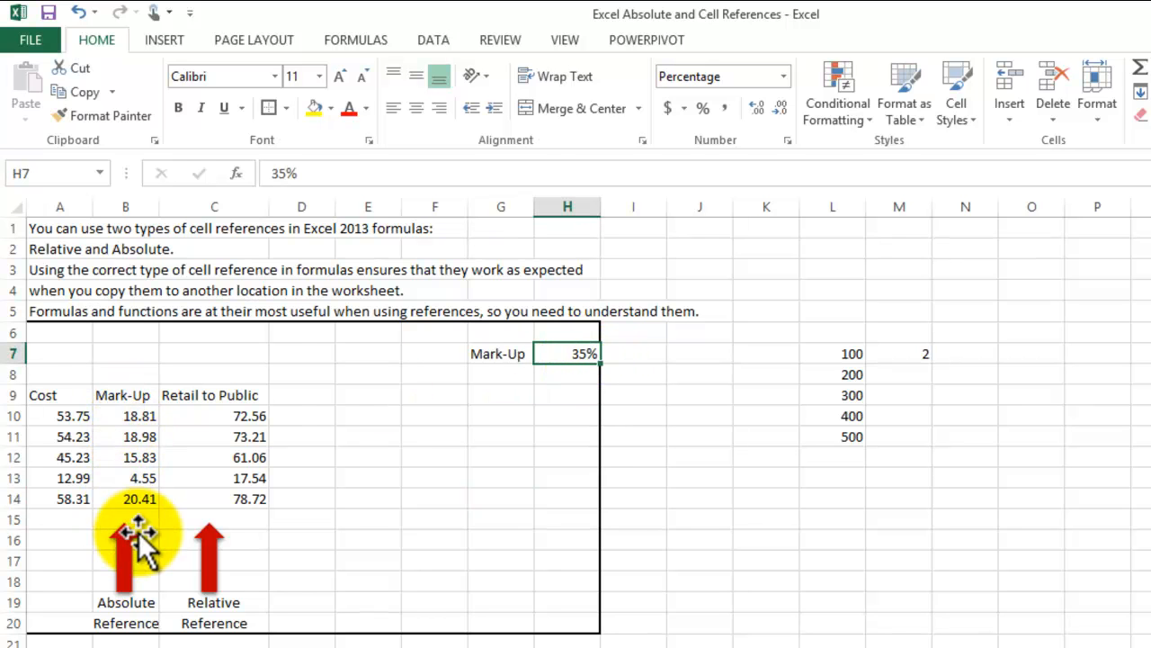
pyautogui.click(346, 558)
pyautogui.click(688, 621)
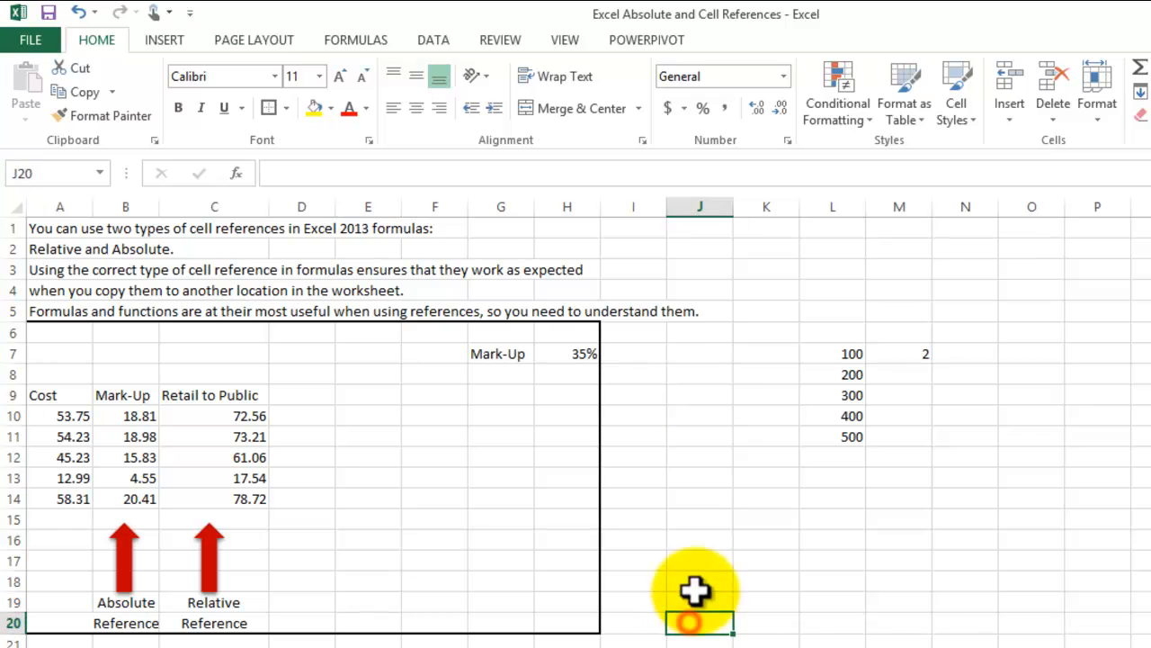
pyautogui.click(944, 583)
# - Enter the formula =L7*M7 in cell N7 to multiply the two values beside it
pyautogui.click(909, 356)
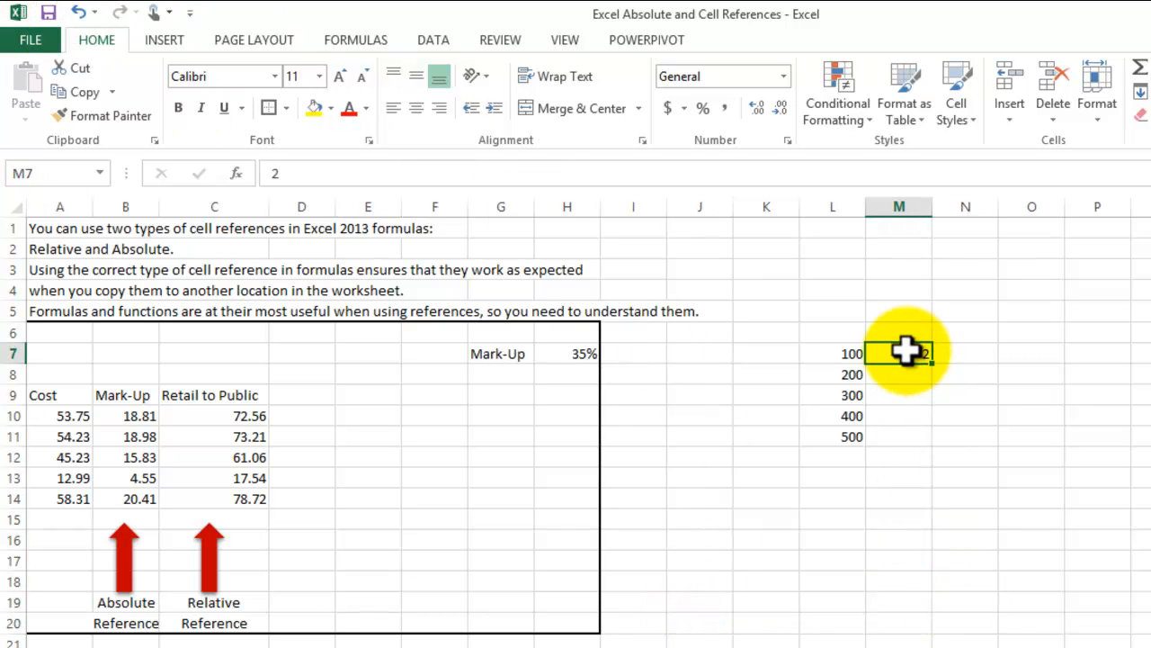
pyautogui.click(951, 354)
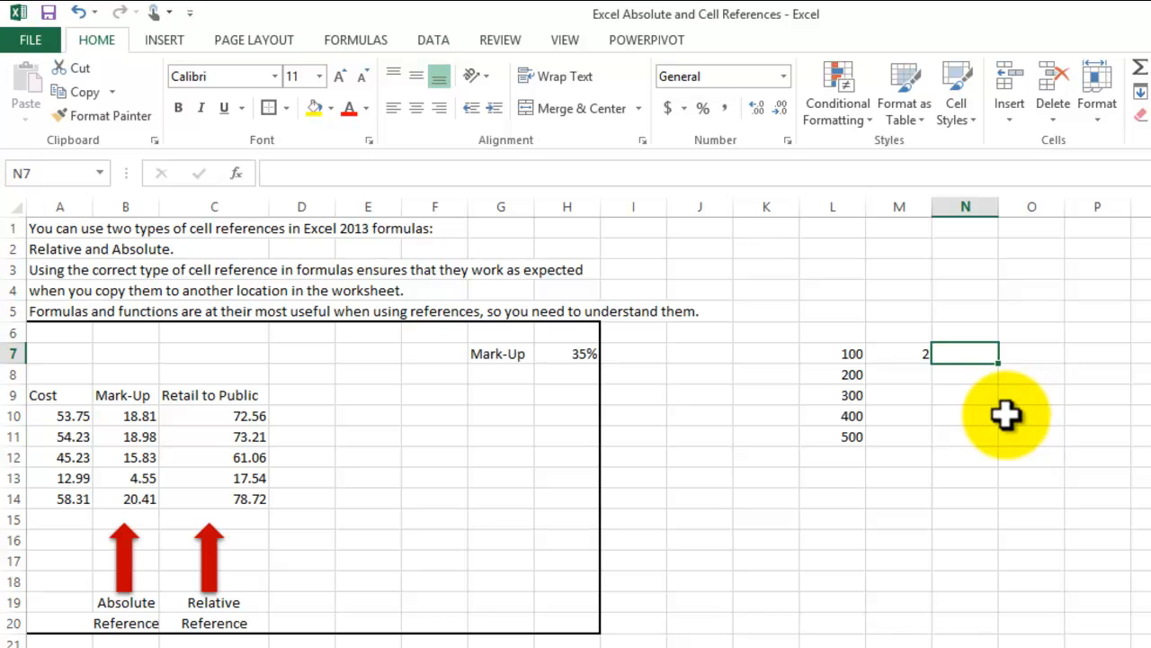
pyautogui.write('=')
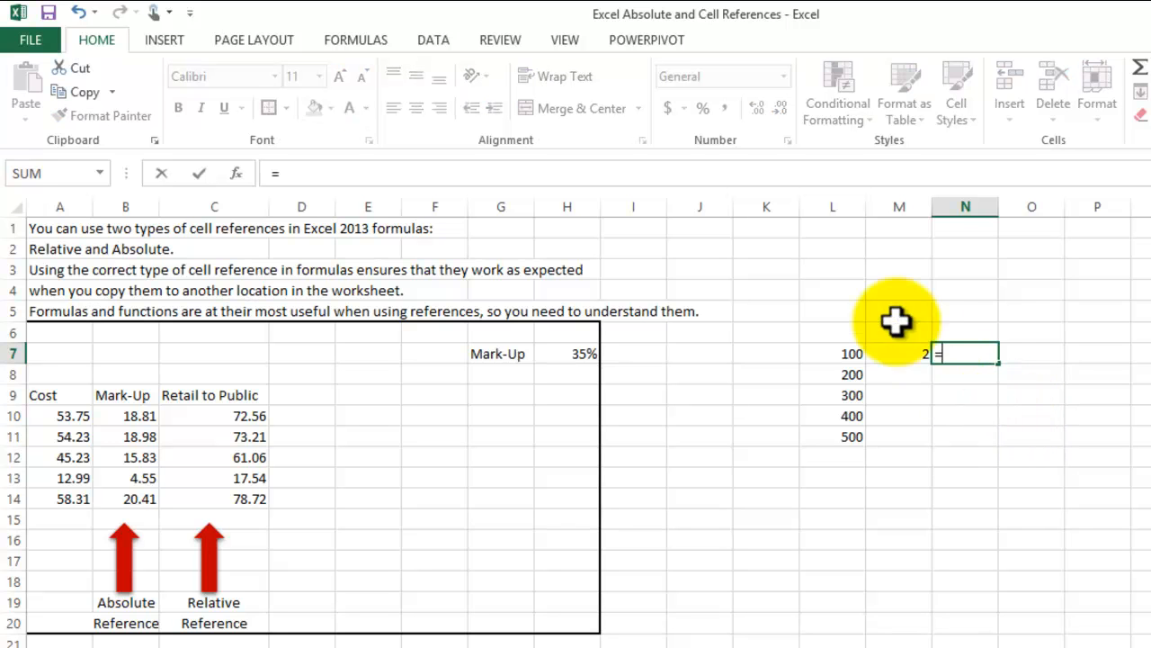
pyautogui.click(840, 351)
pyautogui.write('*')
pyautogui.click(890, 351)
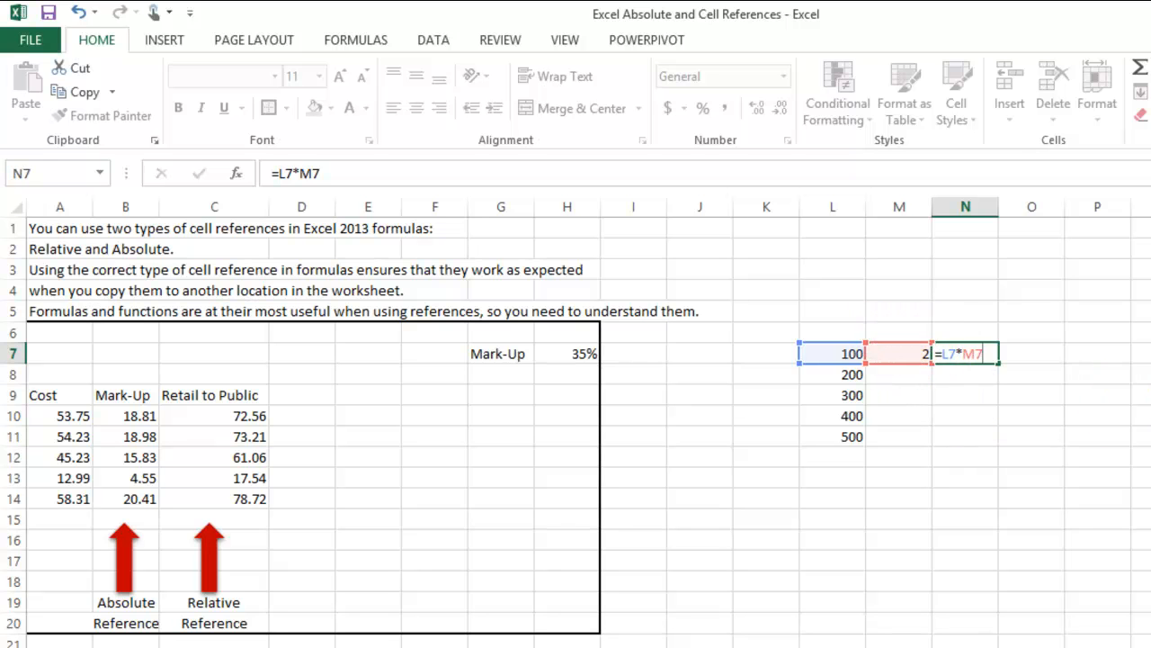
pyautogui.press('Return')
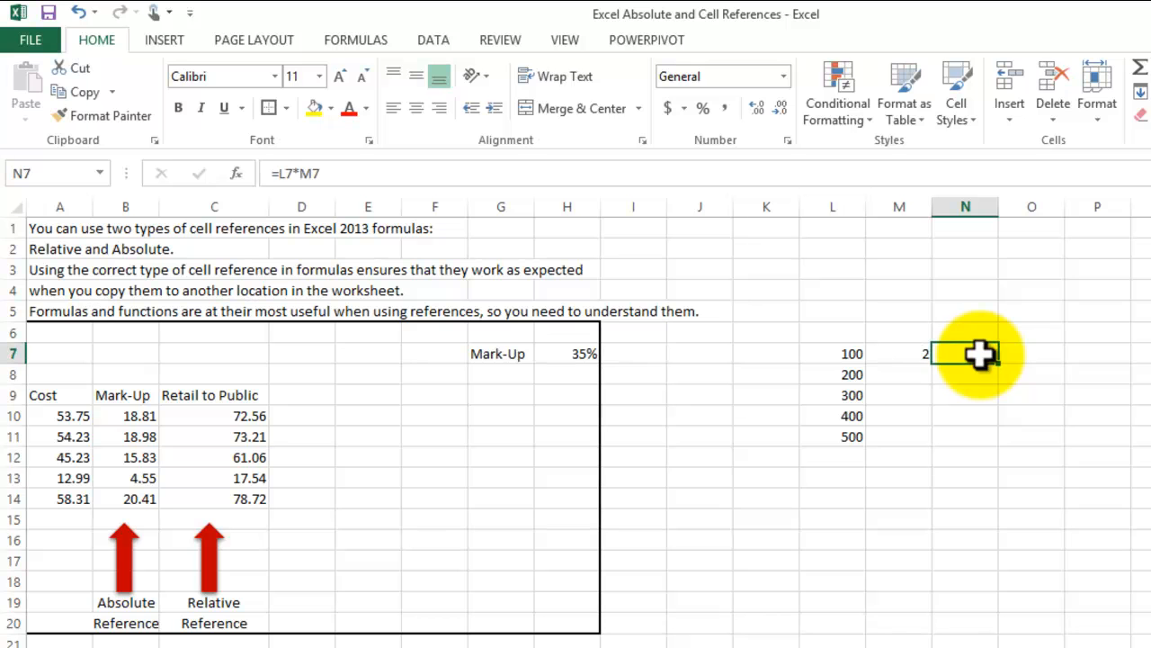
# - Enter the values 4, 6, 8 and 10 in cells M8 through M11
pyautogui.click(912, 377)
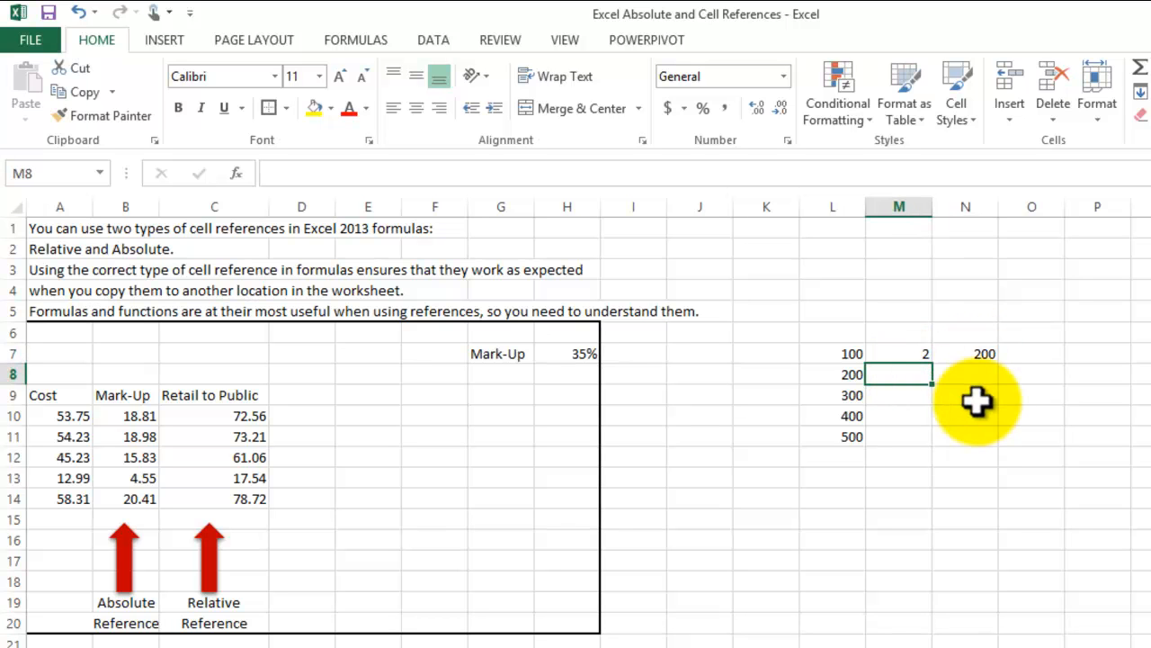
pyautogui.write('4')
pyautogui.press('Return')
pyautogui.write('6')
pyautogui.press('Return')
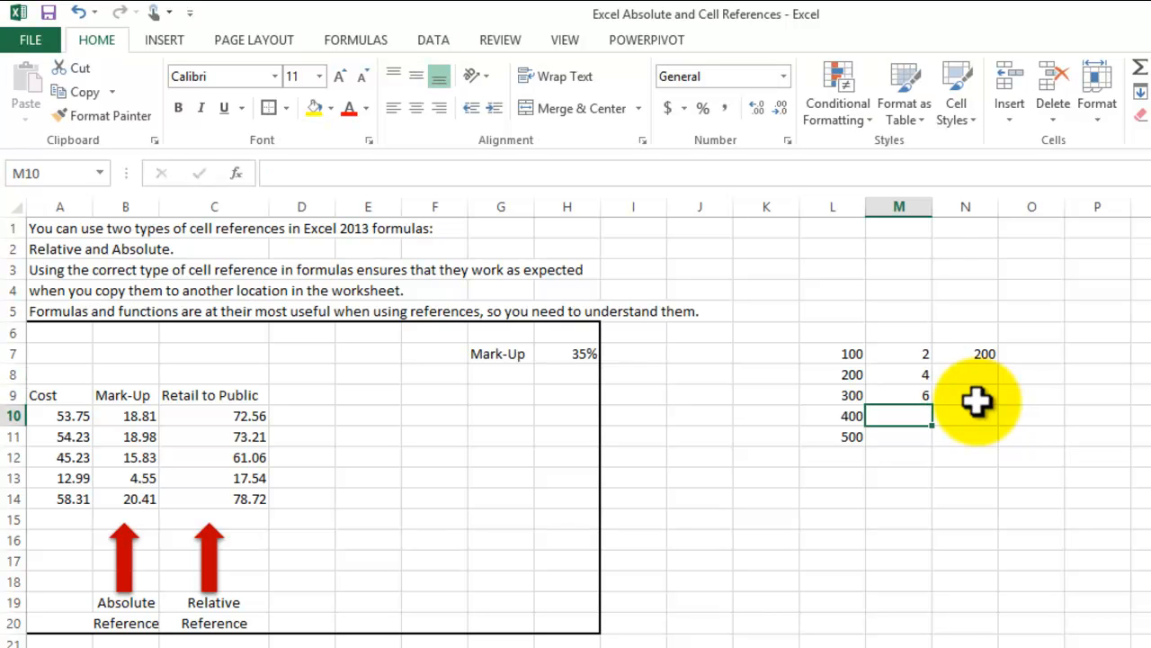
pyautogui.write('8')
pyautogui.press('Return')
pyautogui.write('10')
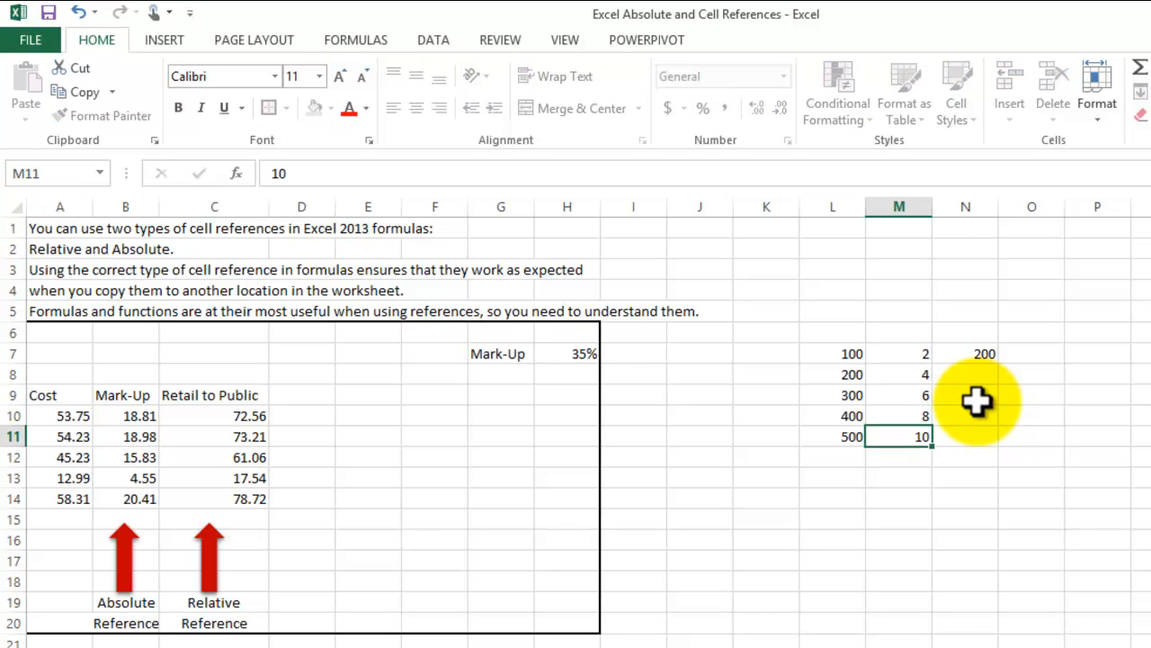
pyautogui.press('Return')
# - Copy the multiplication formula in N7 and paste only the formula into cells N8 through N11
pyautogui.click(963, 354)
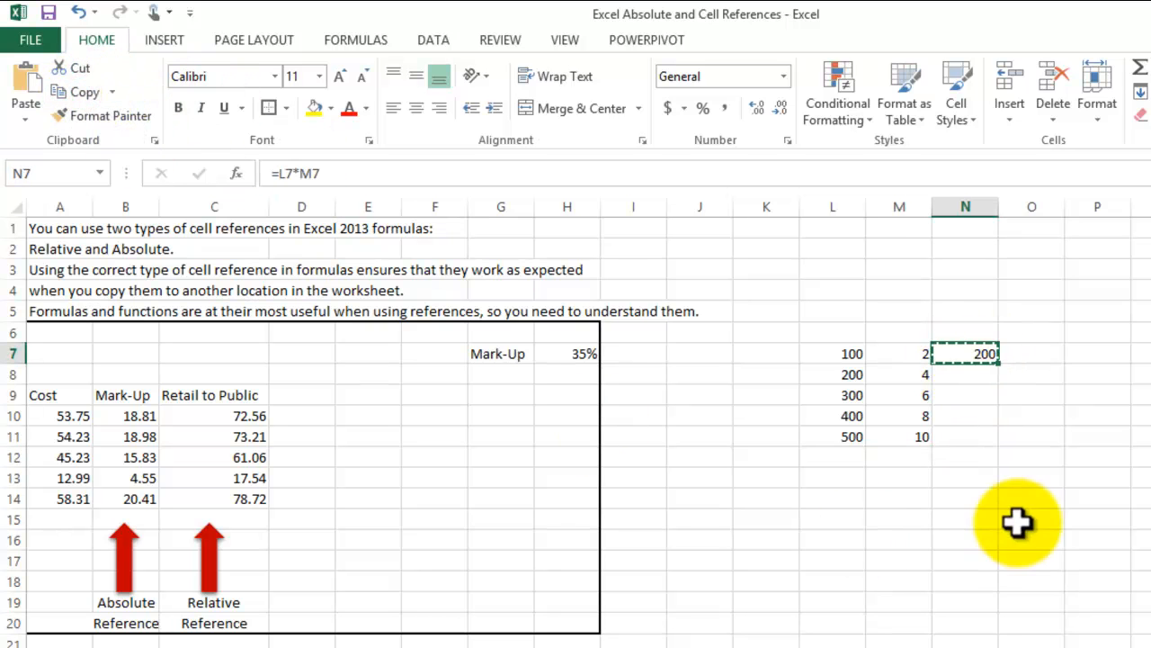
pyautogui.moveTo(971, 376); pyautogui.dragTo(974, 436)
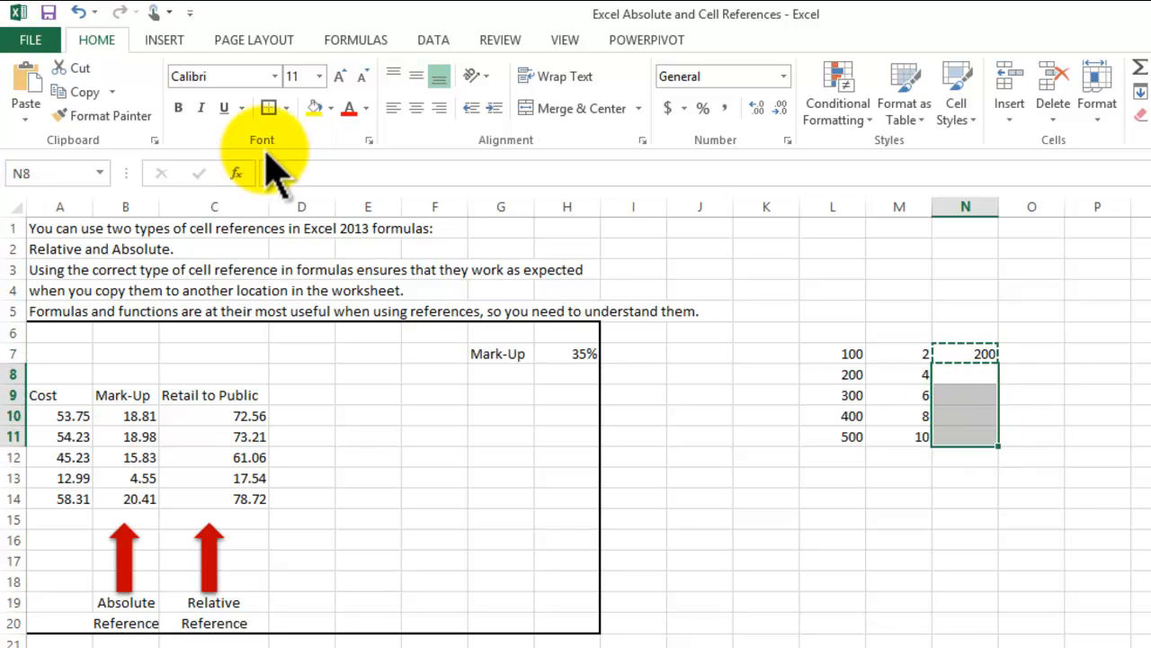
pyautogui.click(27, 117)
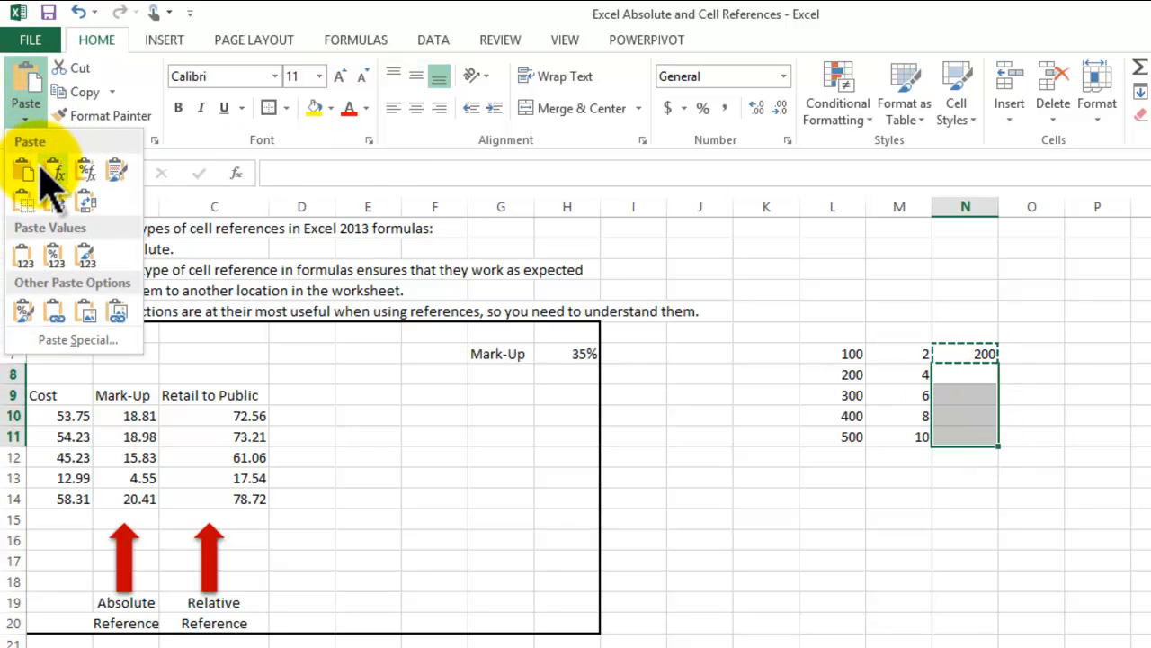
pyautogui.click(61, 170)
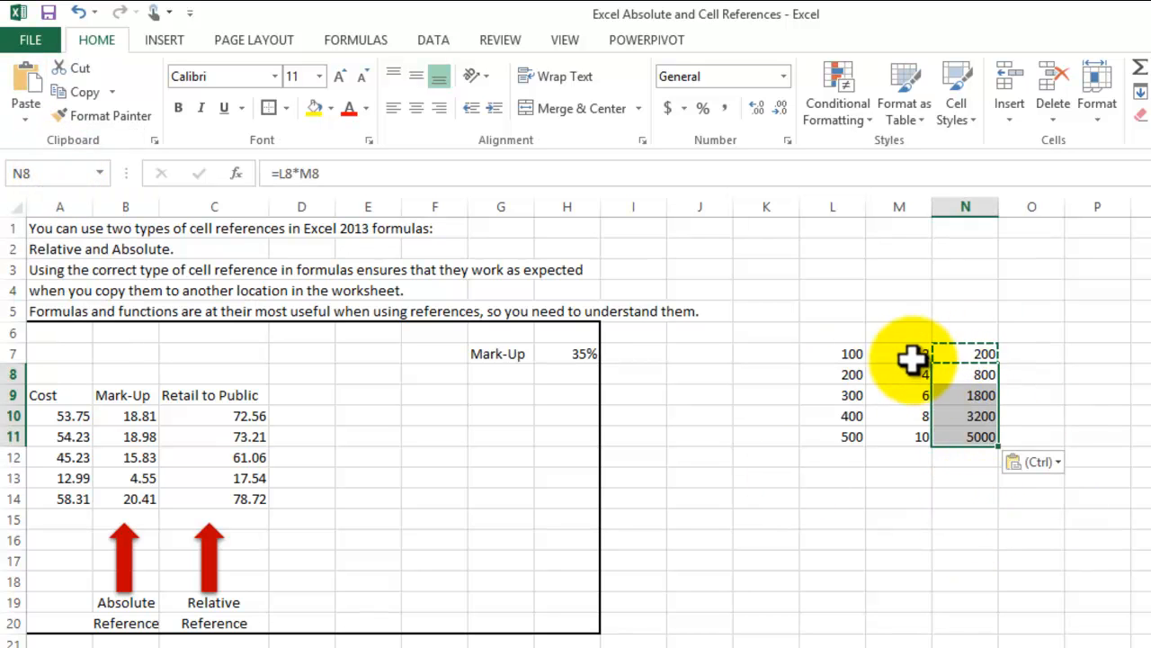
pyautogui.click(1047, 539)
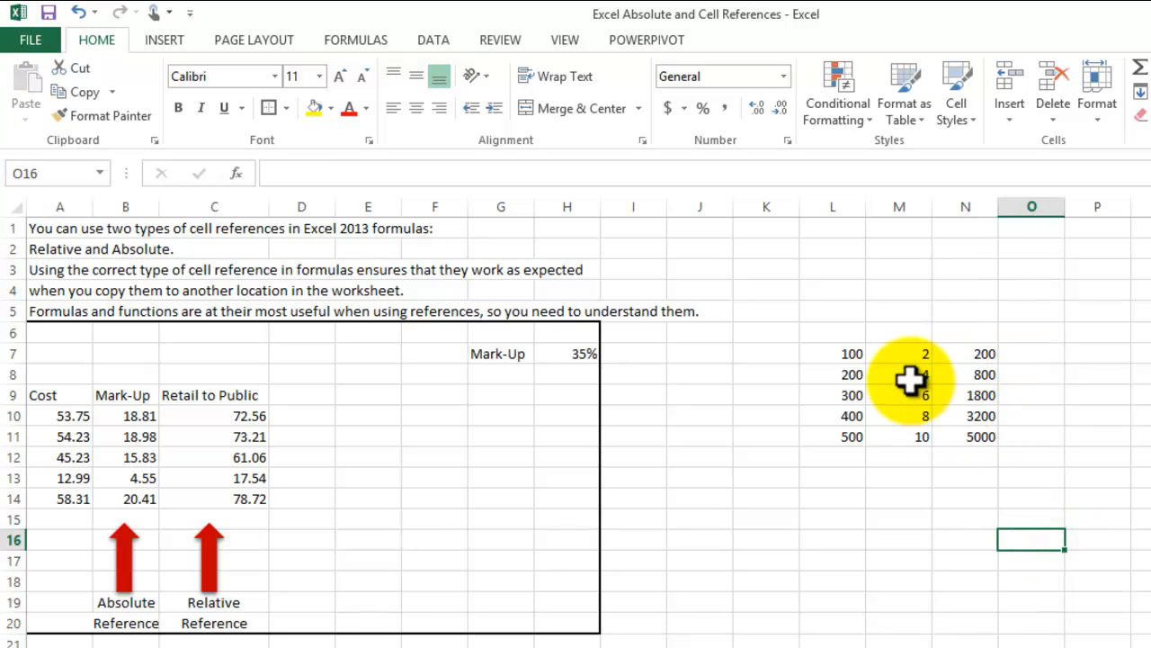
# - Examine the copied formulas in cells N8 through N11 to see which cells in columns L and M each one references
pyautogui.click(974, 372)
pyautogui.click(344, 174)
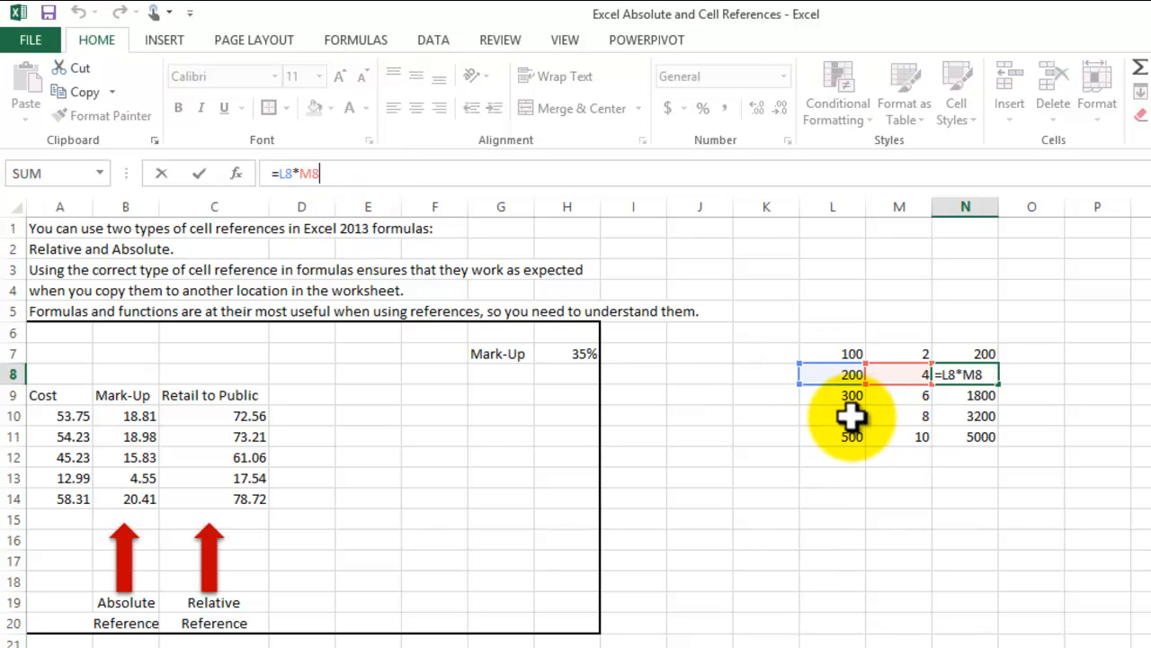
pyautogui.press('Return')
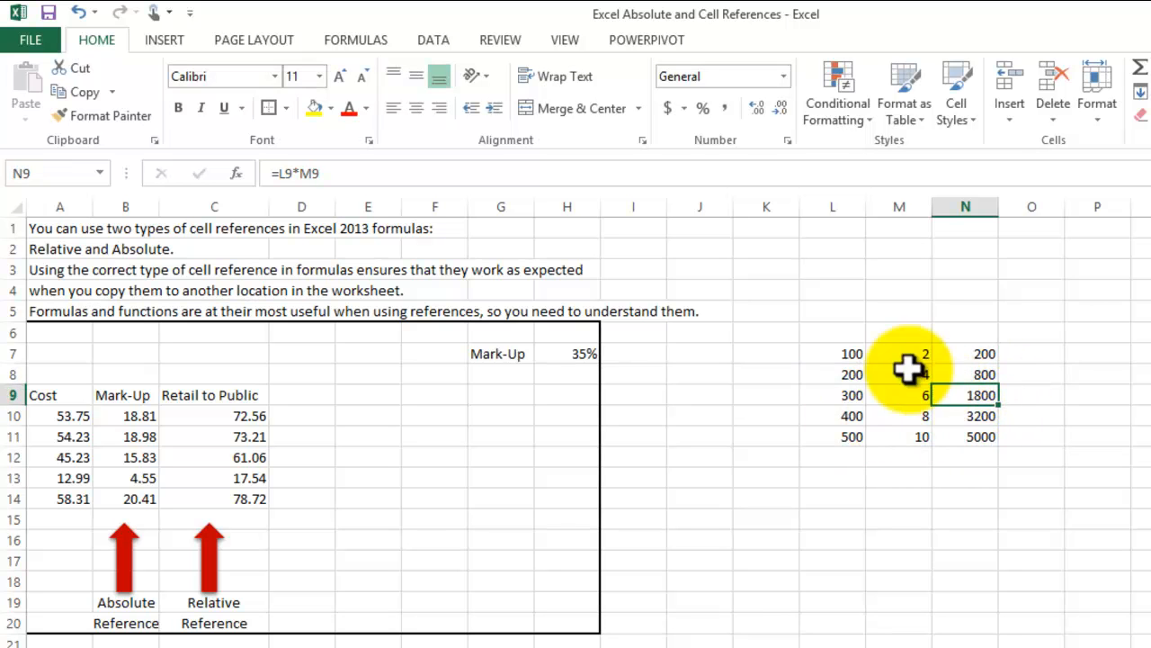
pyautogui.click(373, 168)
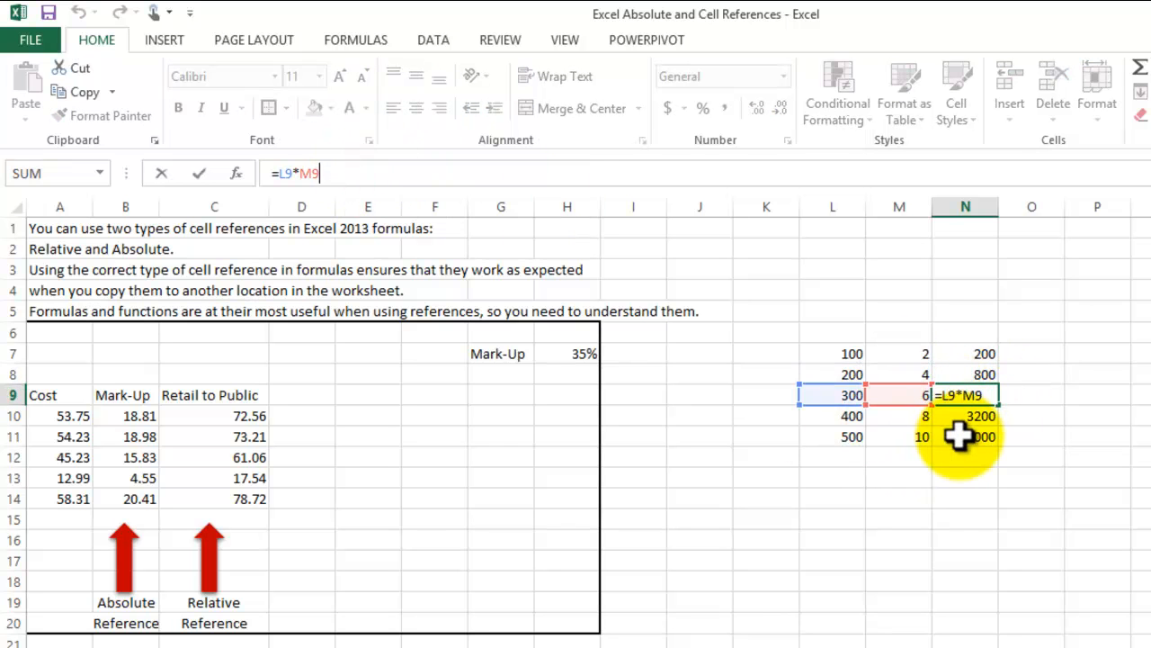
pyautogui.press('Return')
pyautogui.click(367, 174)
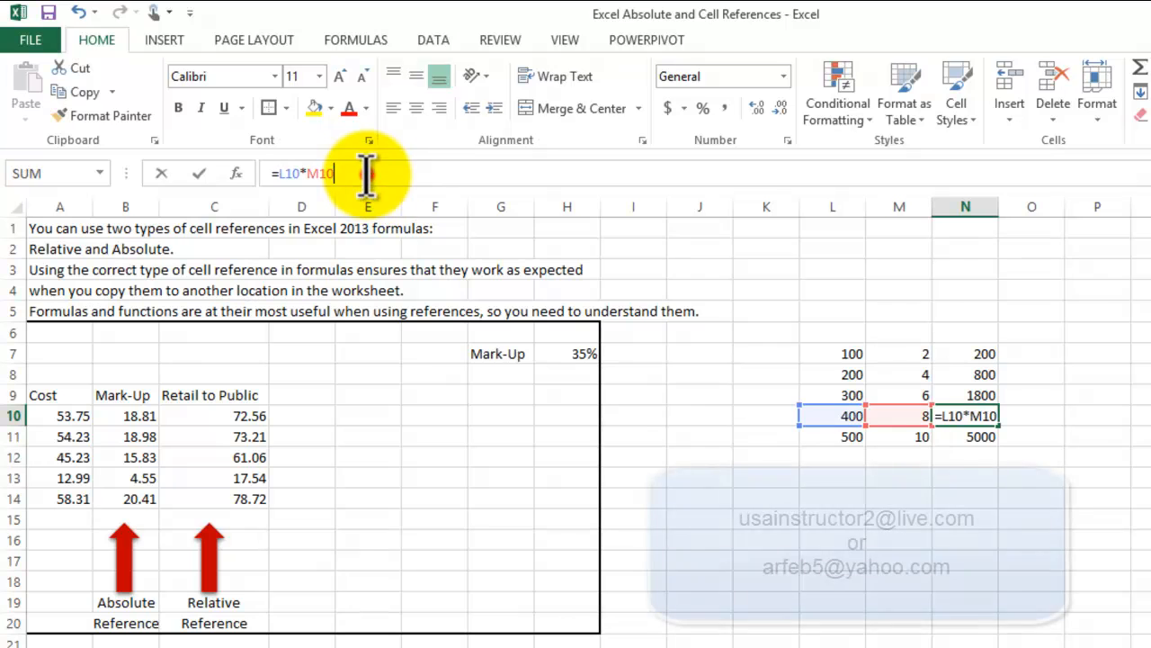
pyautogui.press('Return')
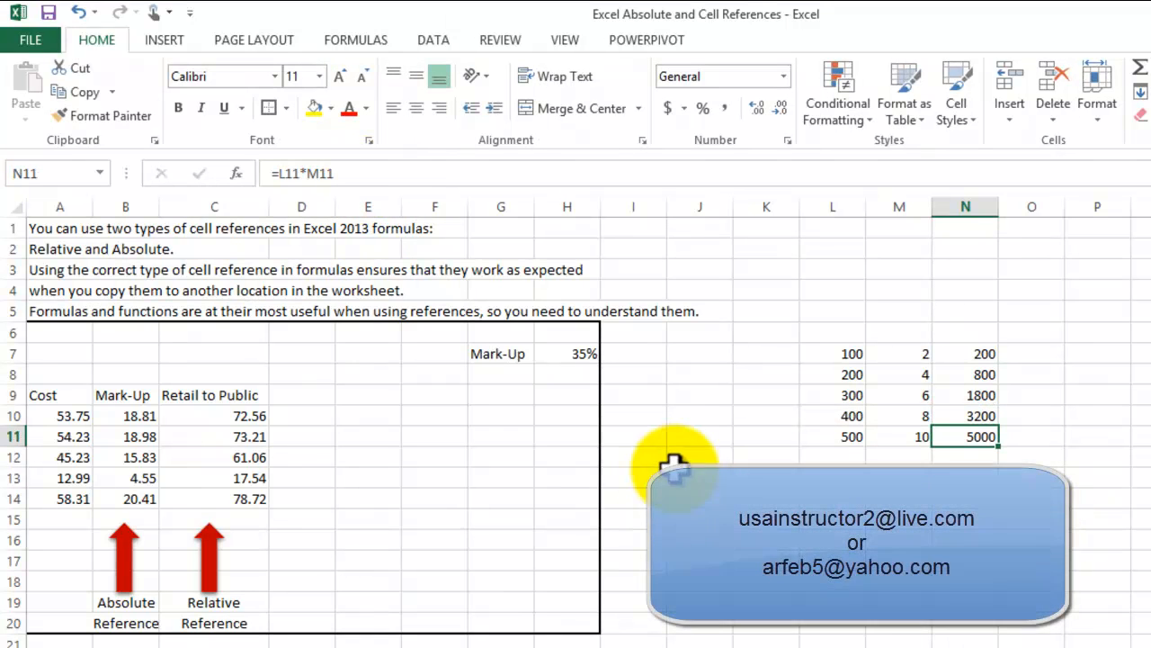
pyautogui.click(764, 538)
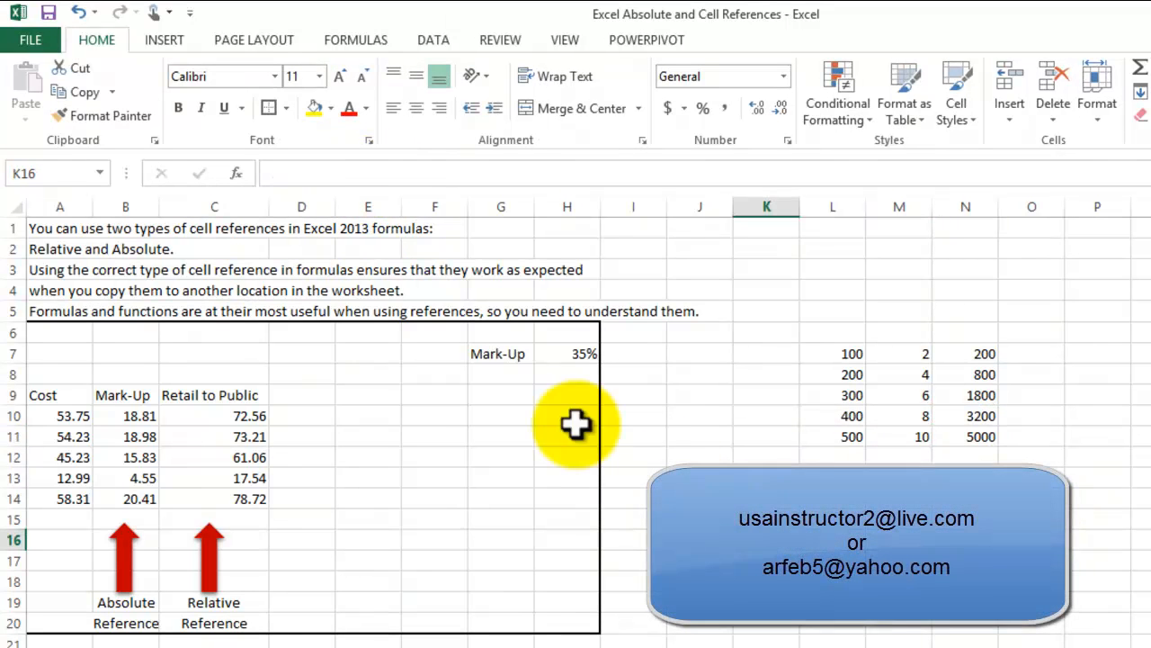
# - Review the mark-up percentage in H7 and the cells referenced by the mark-up formula in B10
pyautogui.click(567, 356)
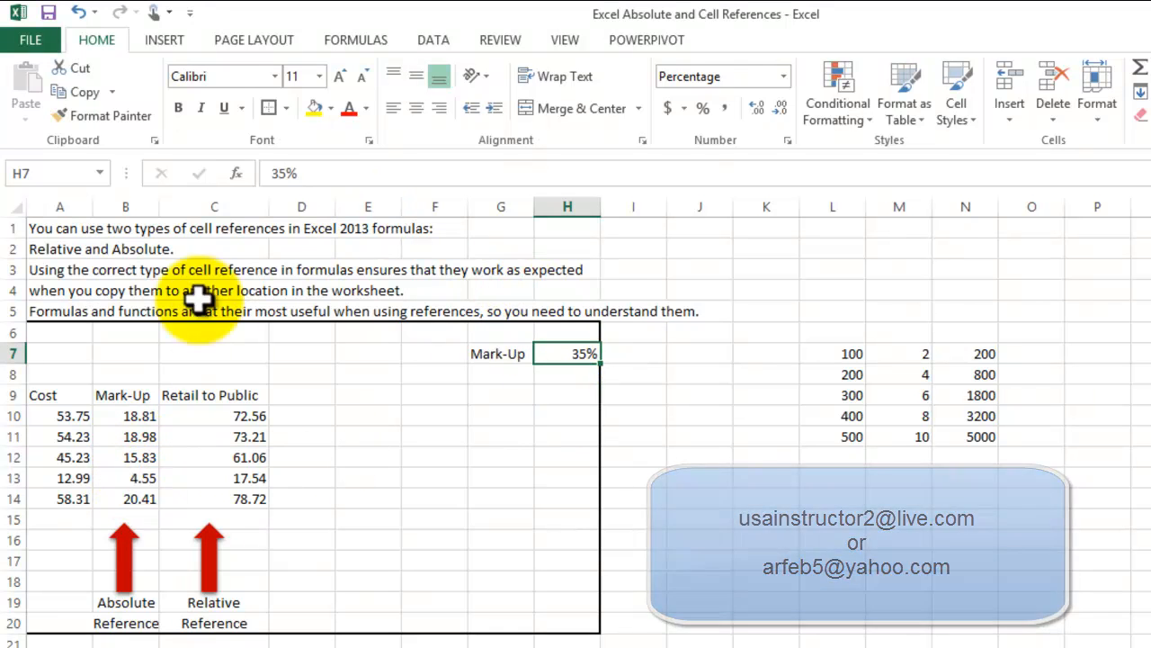
pyautogui.click(127, 416)
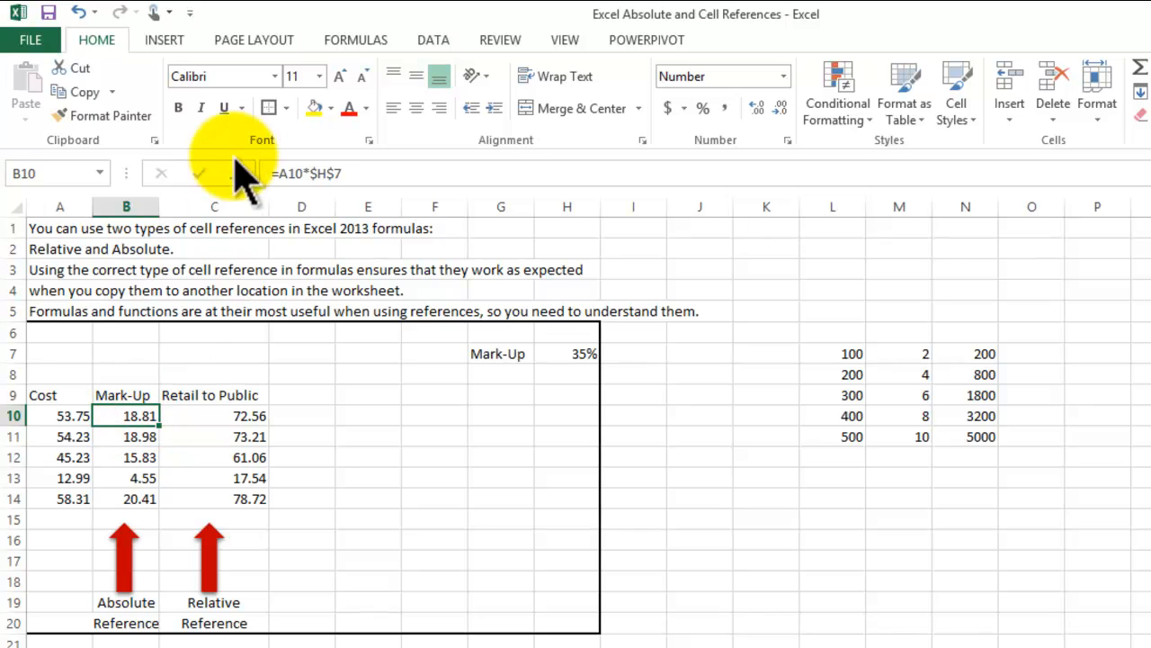
pyautogui.click(367, 173)
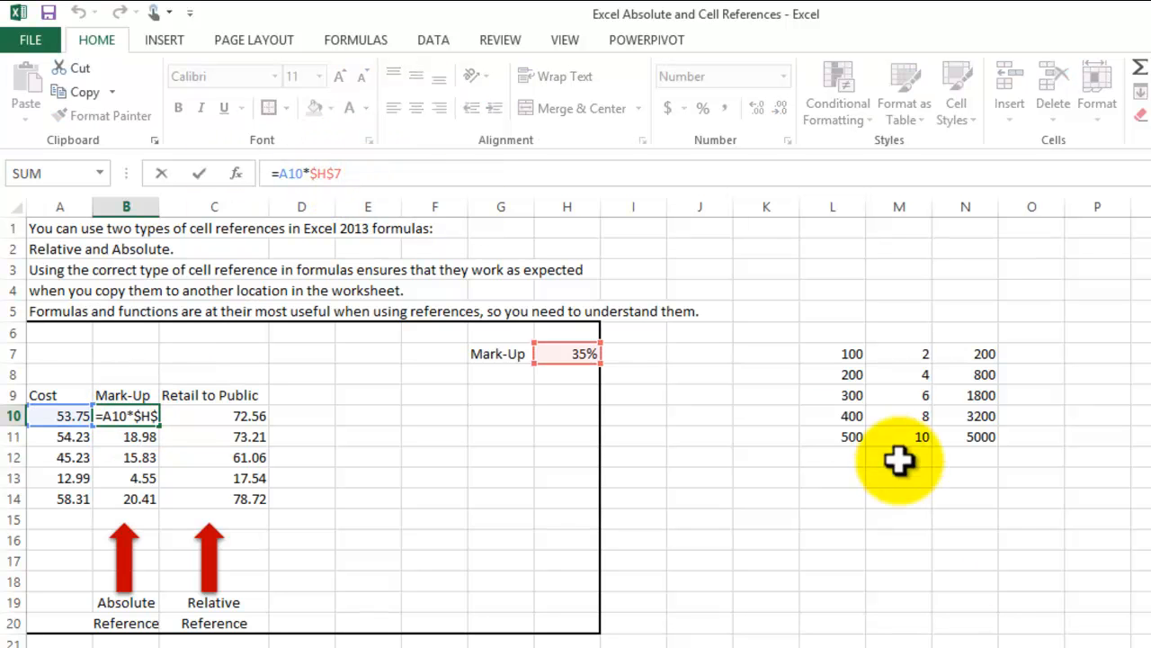
pyautogui.press('Return')
pyautogui.click(843, 605)
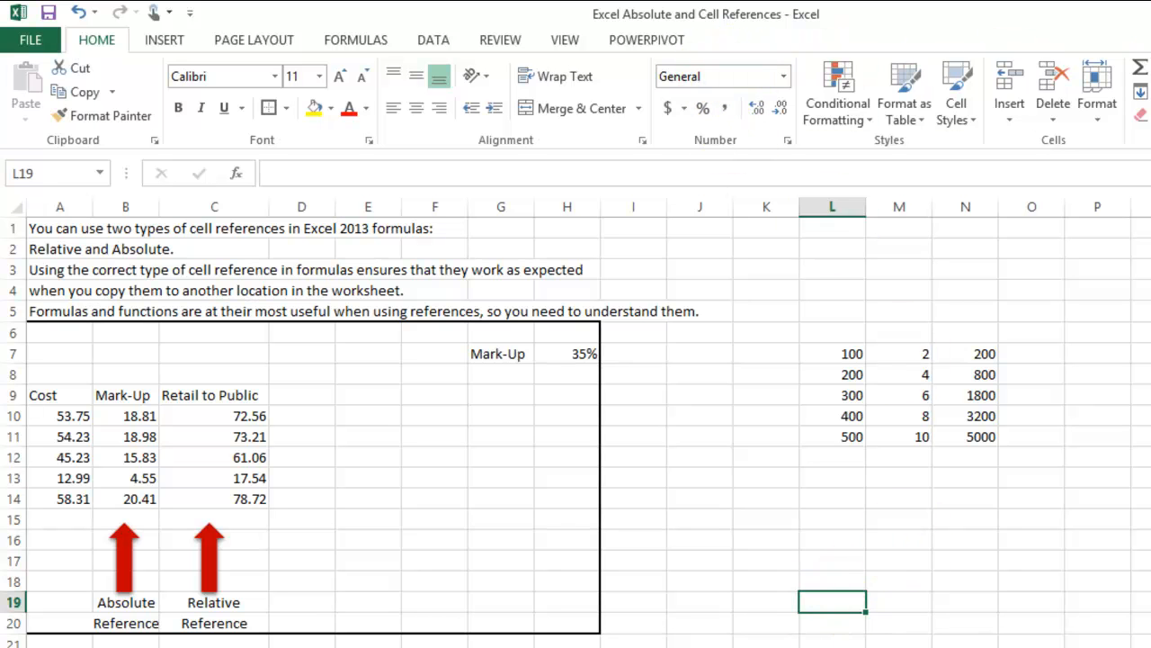
# - Close the Excel workbook and save the changes to Excel Absolute and Cell References.xlsx
pyautogui.hotkey('alt', 'F4')
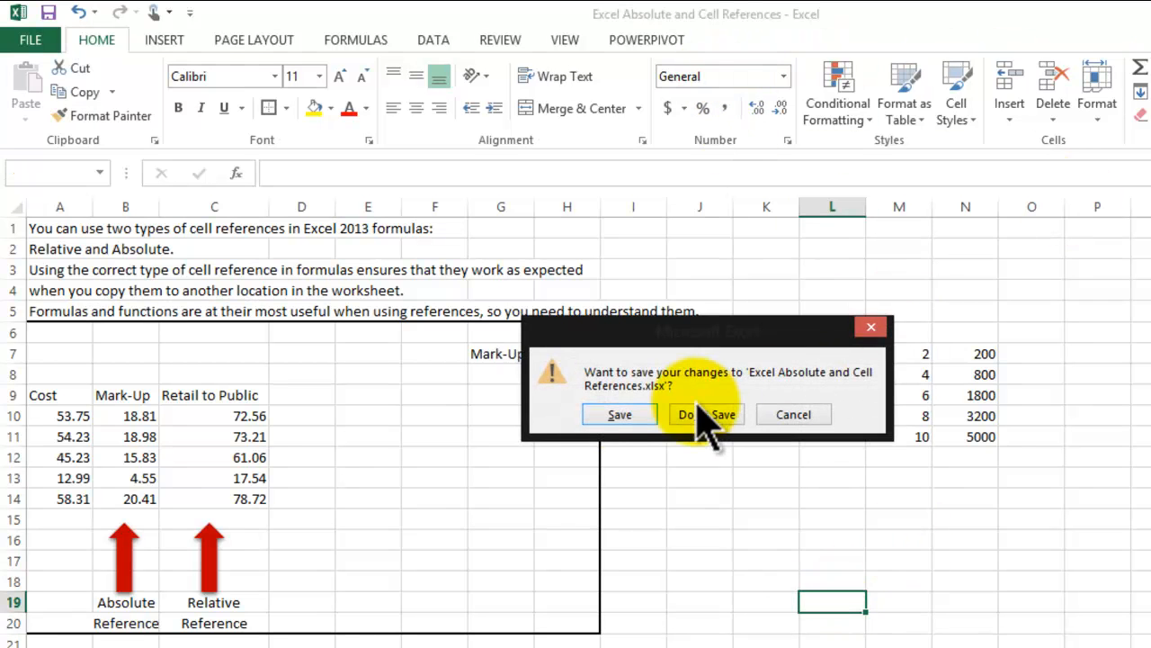
pyautogui.click(609, 407)
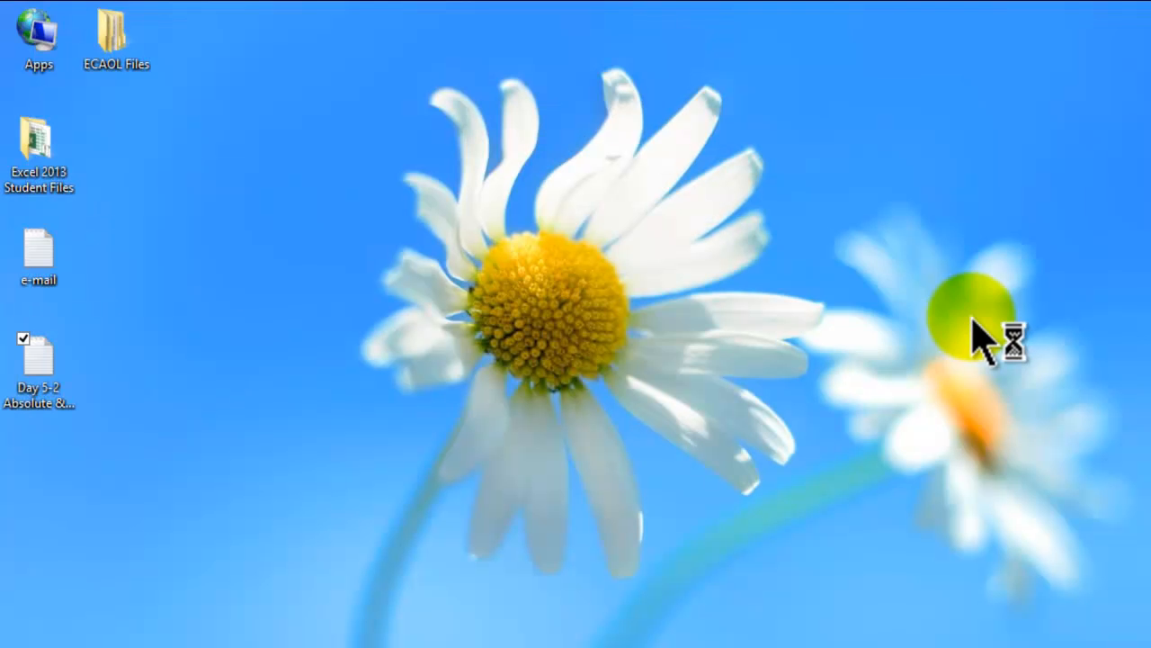
pyautogui.click(643, 240)
# - View the Day 5-2 Absolute & Relative Cells text file from the desktop in Notepad and close it
pyautogui.doubleClick(85, 385)
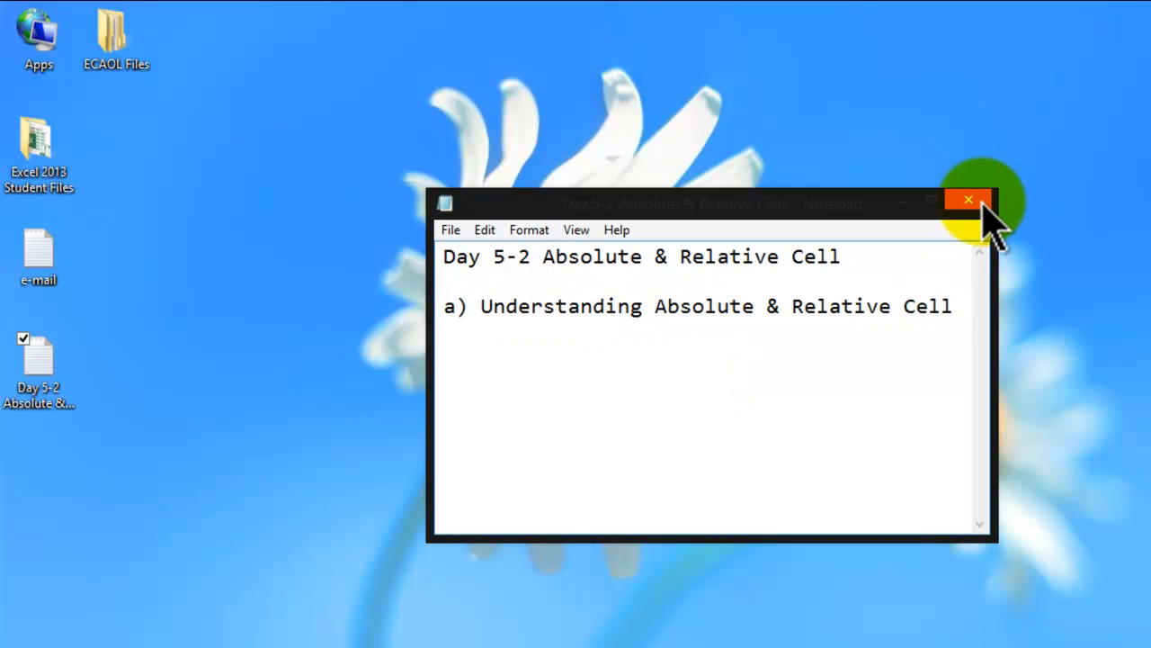
pyautogui.click(969, 200)
pyautogui.click(906, 379)
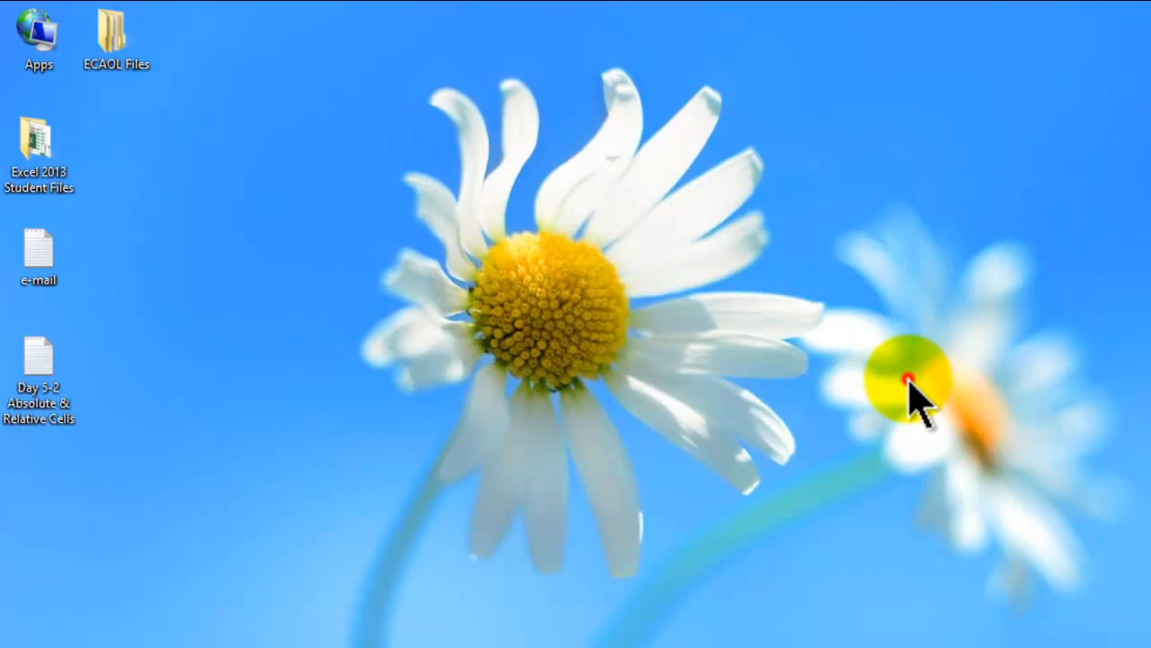